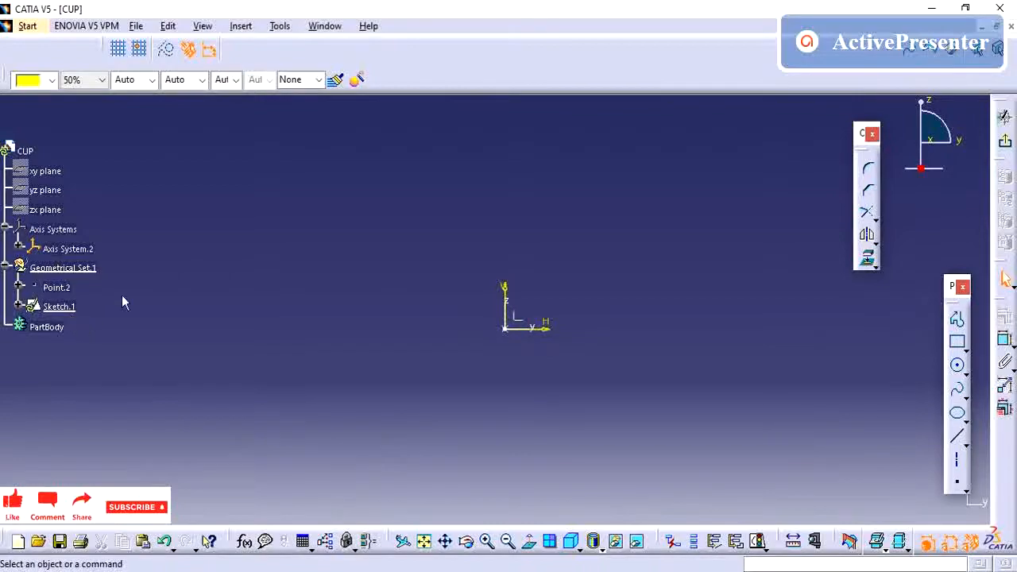
Check the screw jack drawing and sketch the cup's half-section from the origin, with a base about 2.5 mm long and parallel slanted wall lines.
key(alt+Tab)
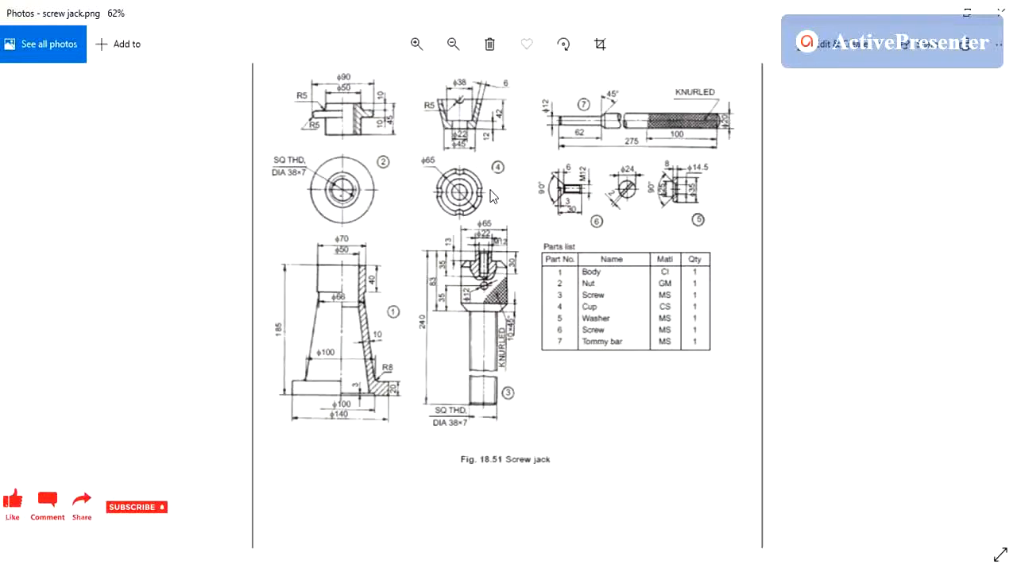
key(alt+Tab)
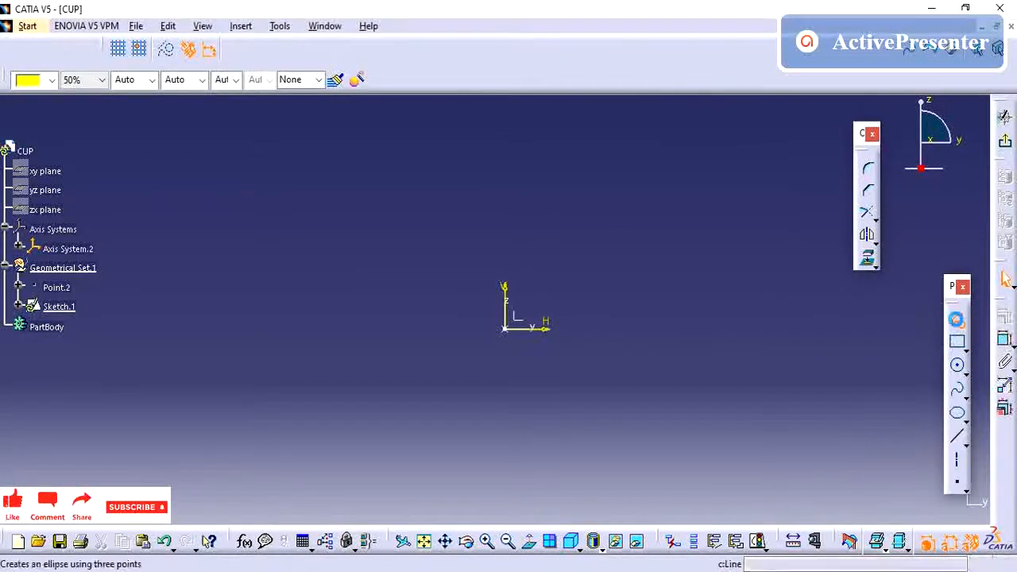
click(955, 319)
click(509, 328)
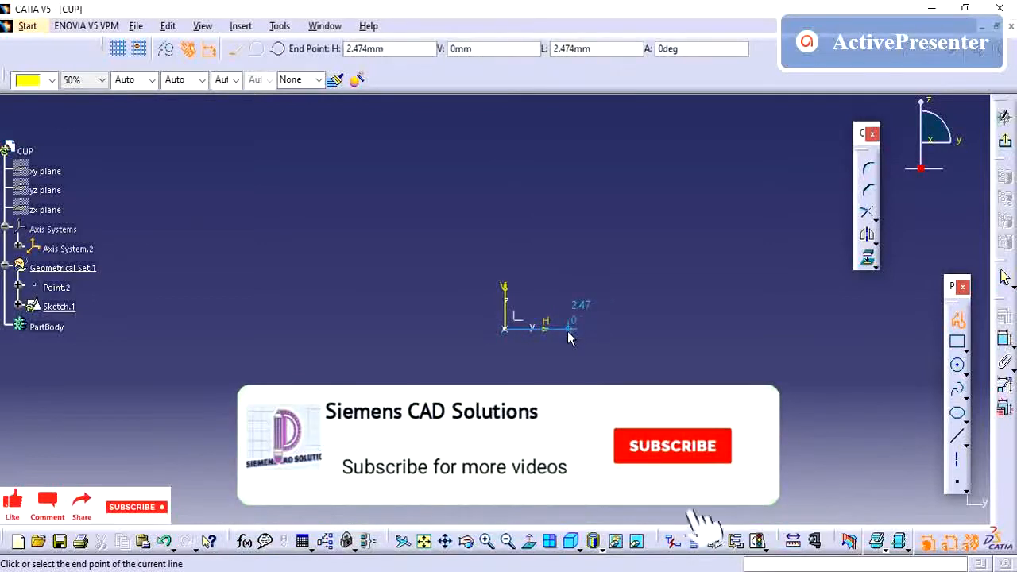
click(568, 331)
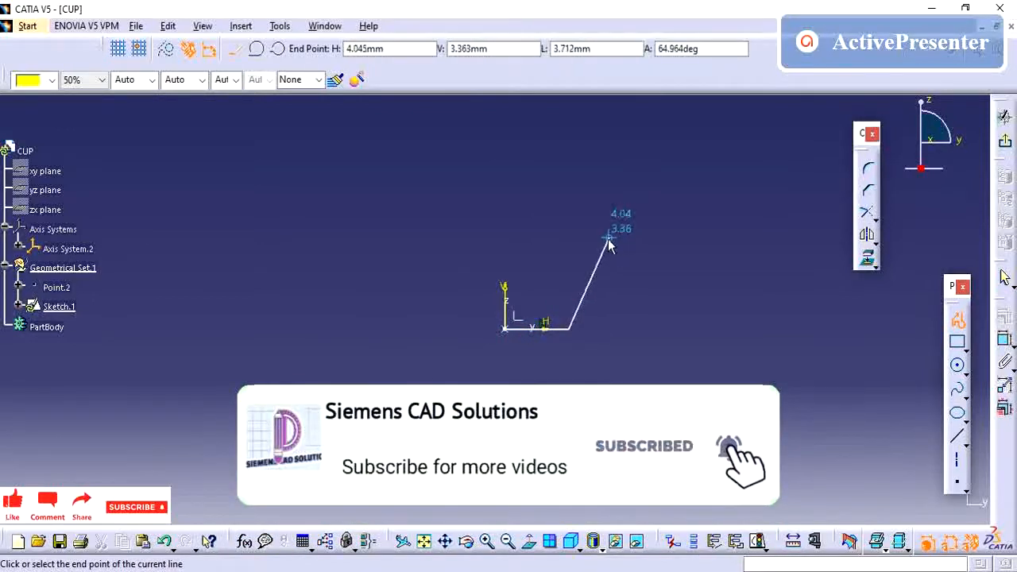
click(608, 240)
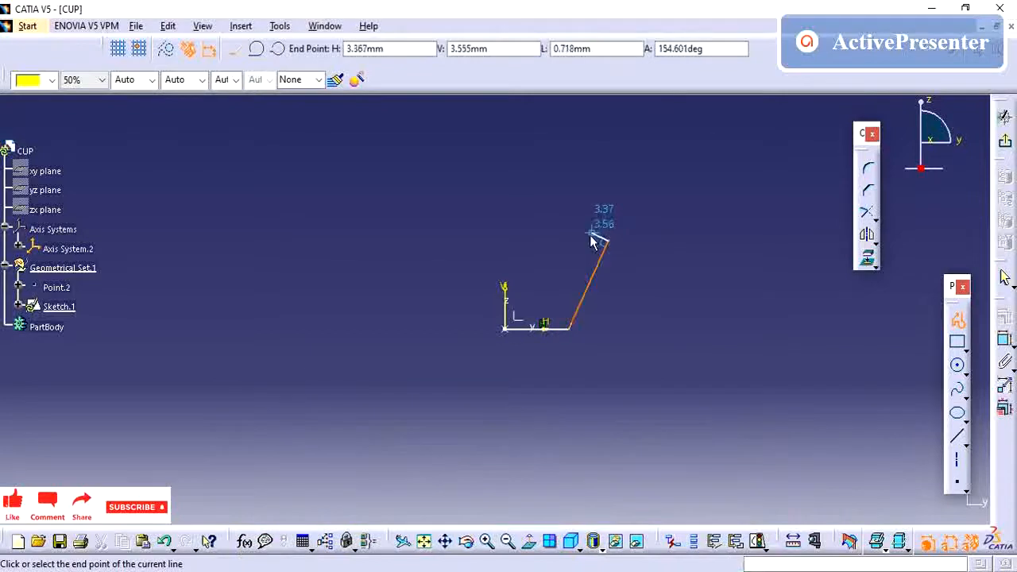
click(587, 241)
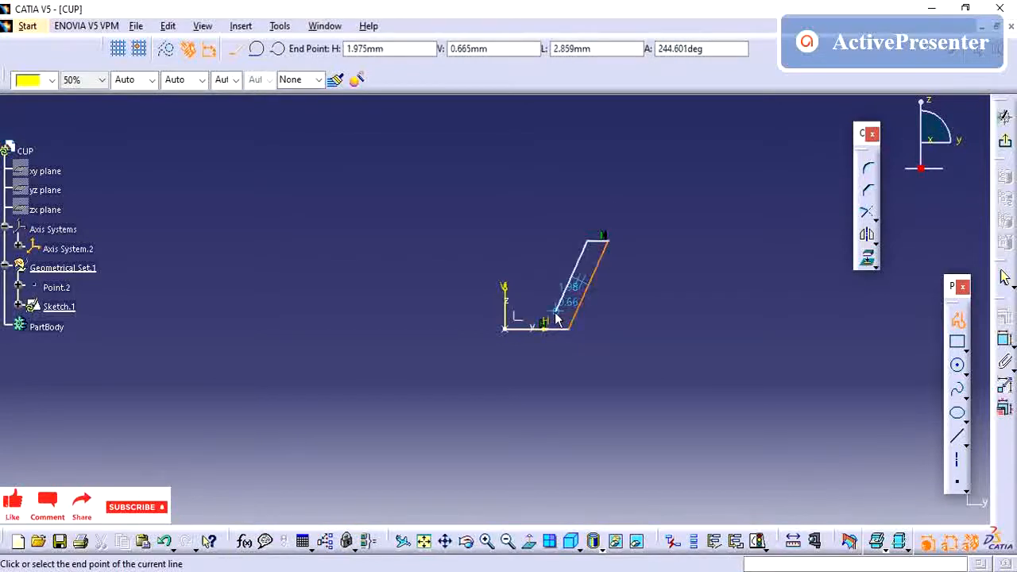
click(555, 313)
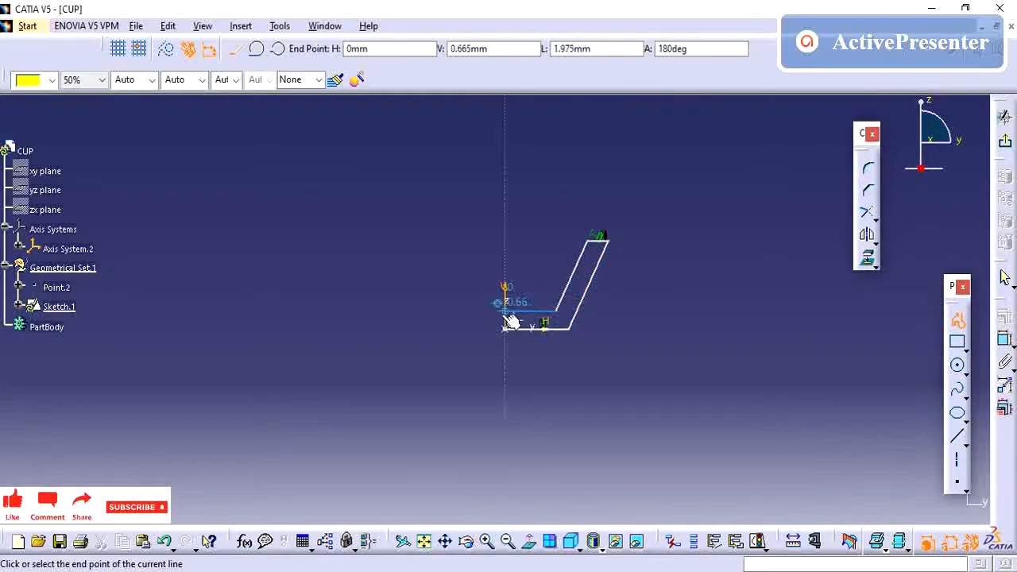
click(506, 311)
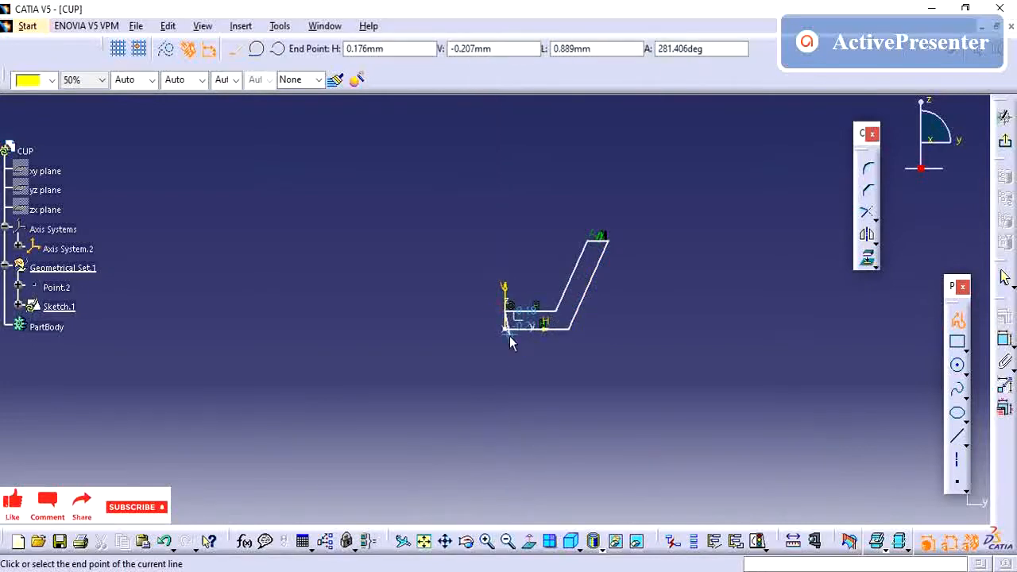
click(510, 333)
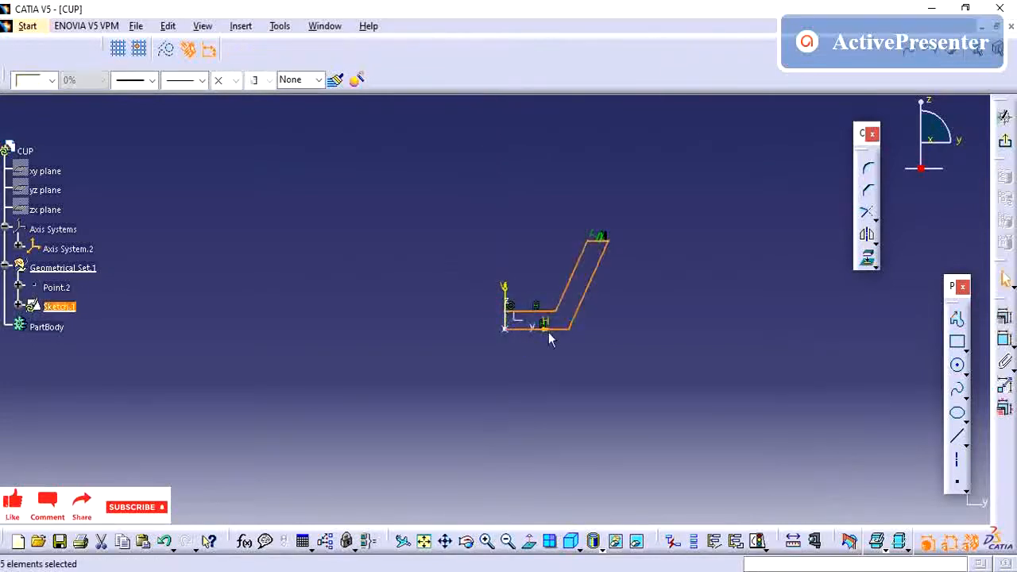
click(677, 313)
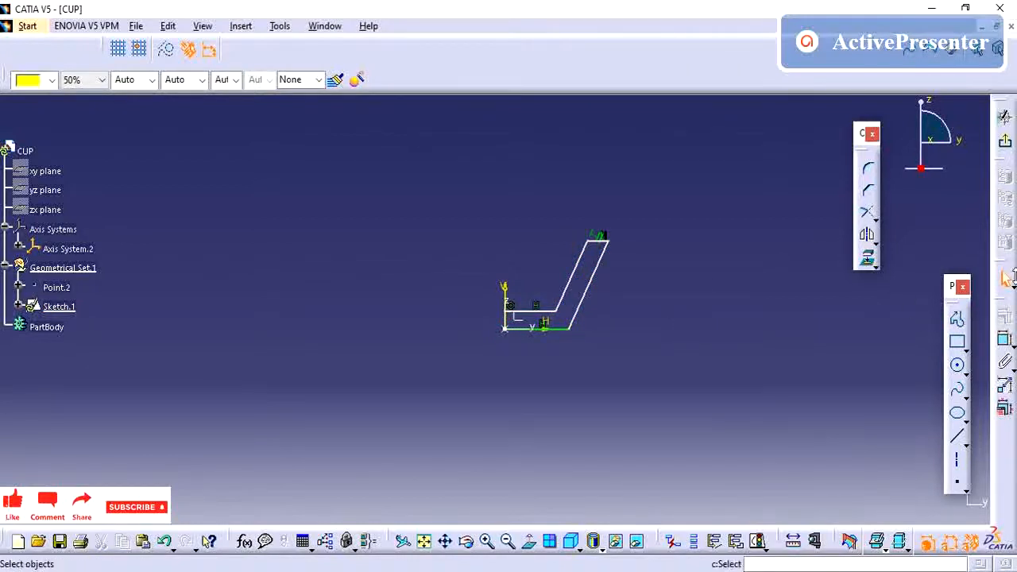
Dimension the bottom line of the profile, check the cup's base size in the screw jack drawing, and set the length to 45 mm.
click(1005, 342)
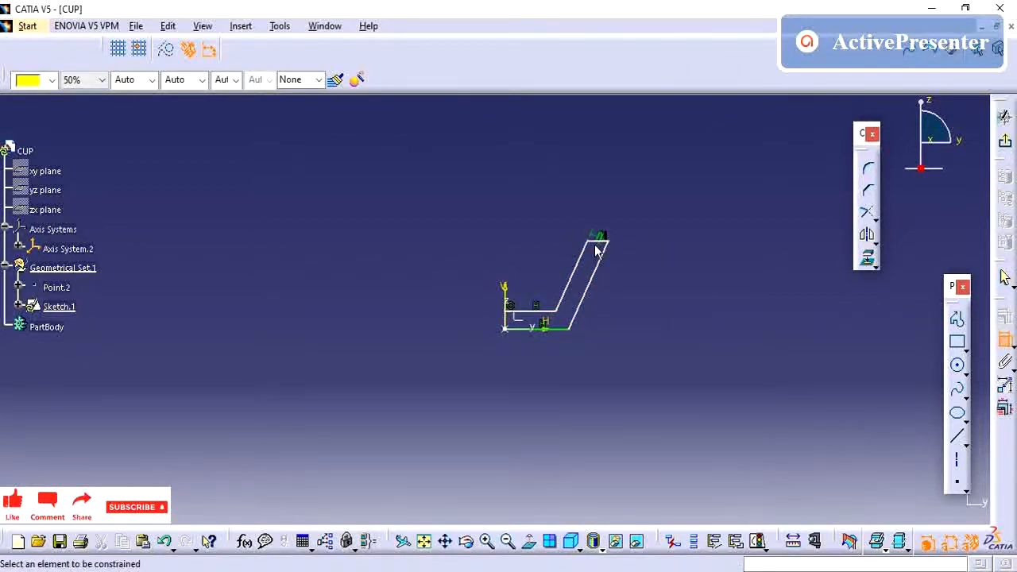
click(542, 329)
click(544, 365)
key(alt+Tab)
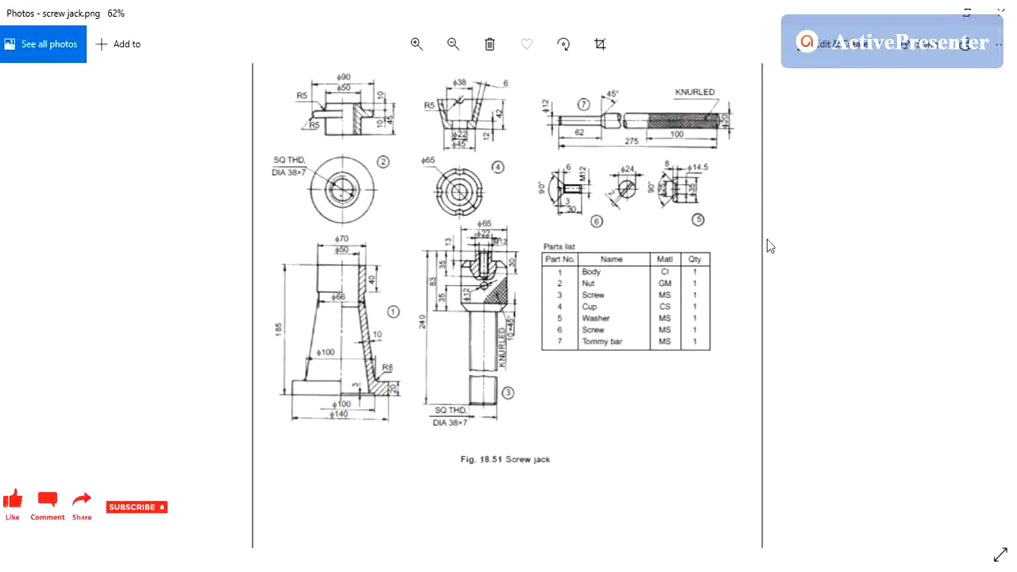
key(alt+Tab)
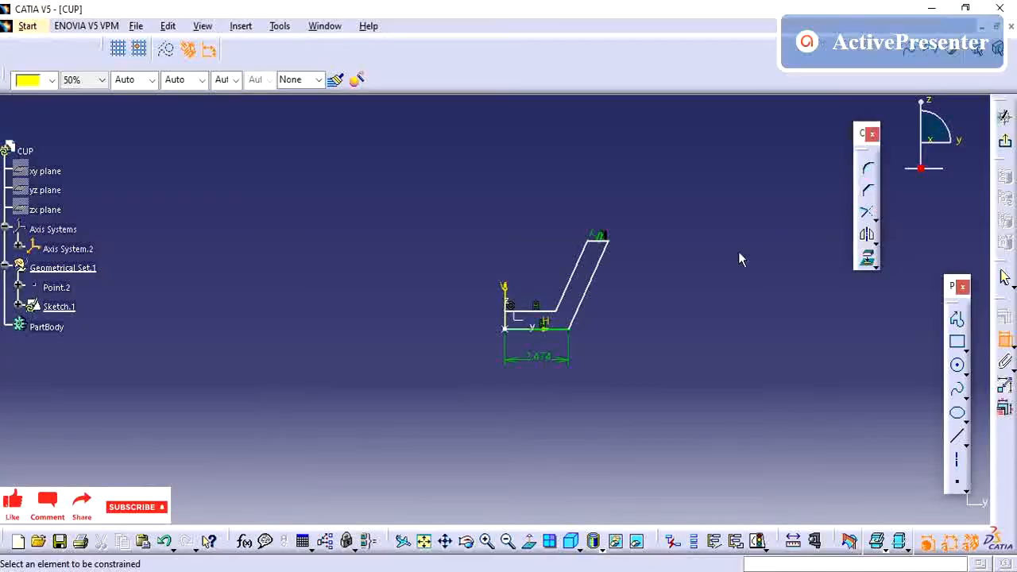
double_click(536, 357)
text(45)
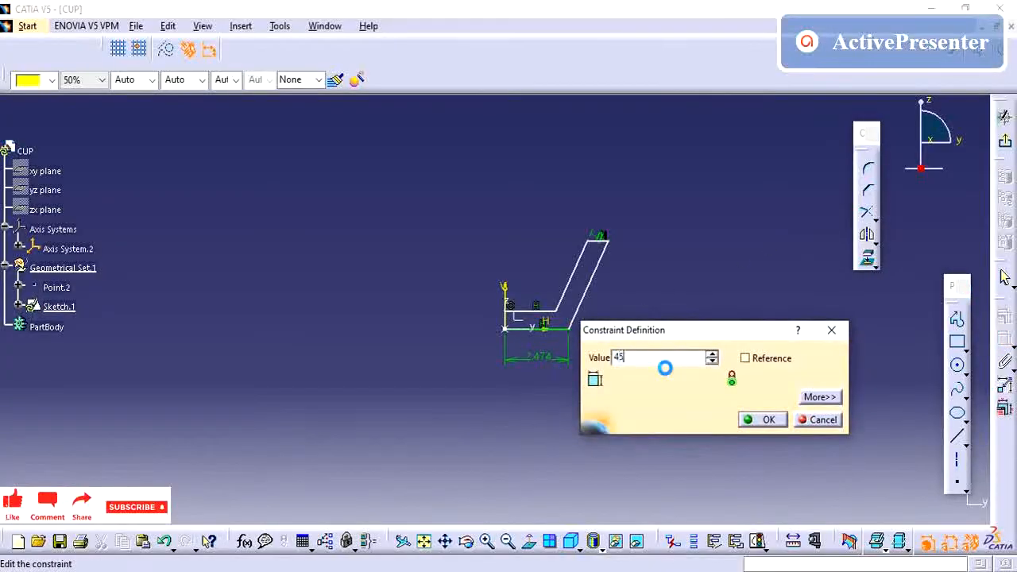
key(Return)
Correct the bottom line's length to the half value of 22.5 mm.
mouse_move(665, 366)
middle_down()
mouse_move(640, 246)
mouse_move(612, 432)
mouse_move(706, 363)
mouse_move(609, 386)
mouse_move(652, 263)
middle_up()
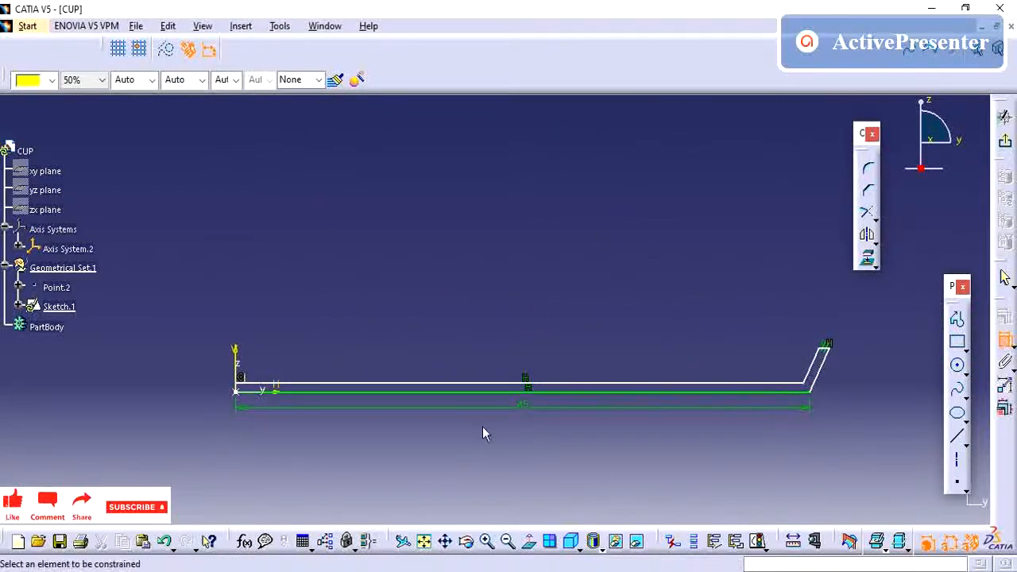
double_click(522, 408)
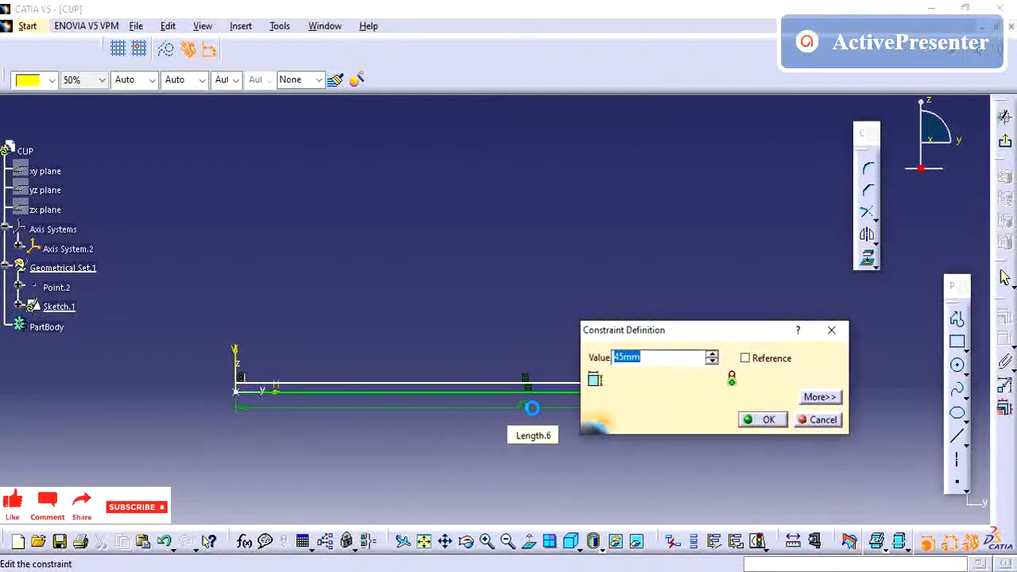
key(Return)
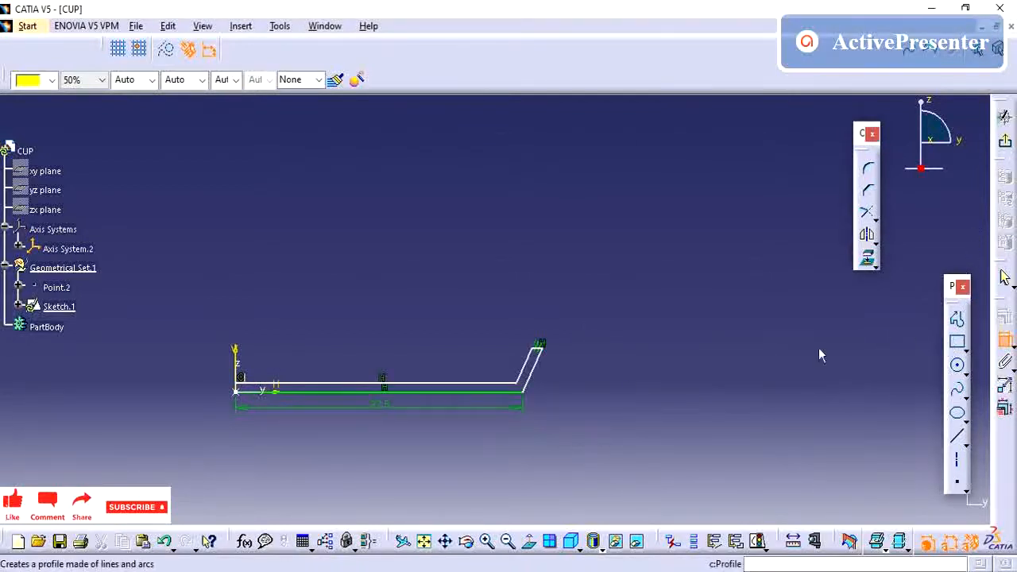
Dimension the cup's inner floor line and set its length to 19 mm, half of the 38 mm diameter in the drawing.
click(457, 387)
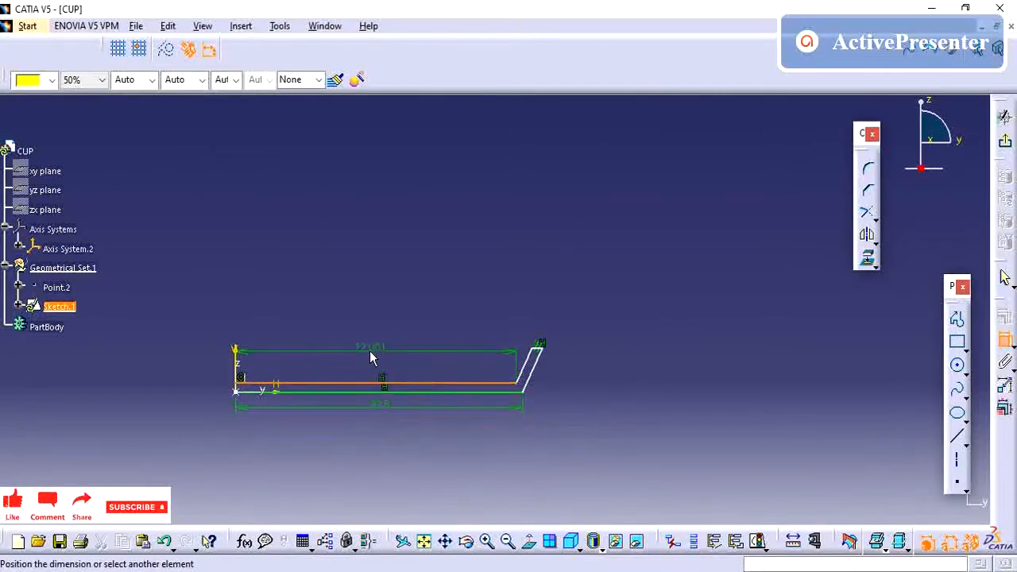
click(382, 350)
key(alt+Tab)
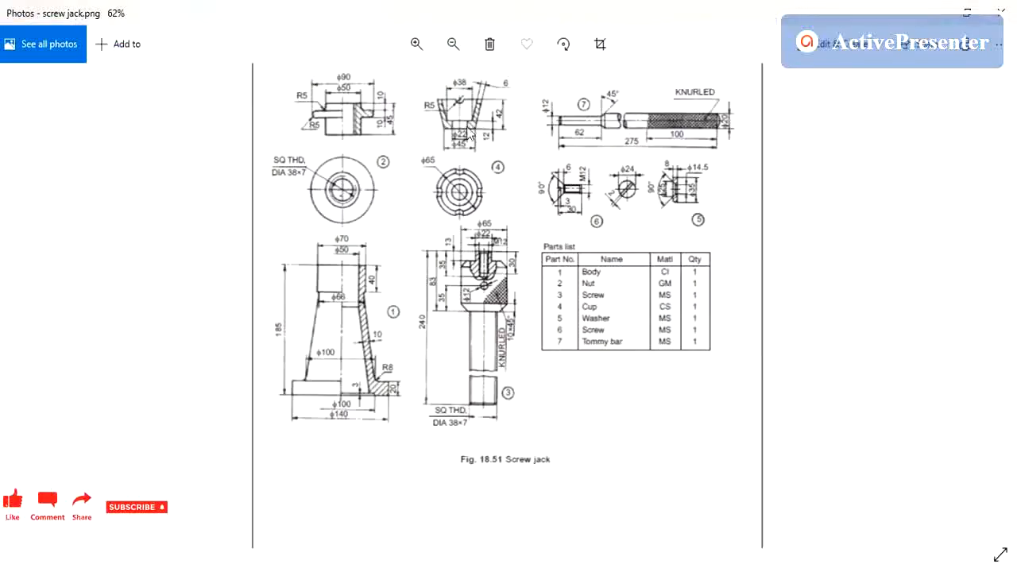
key(alt+Tab)
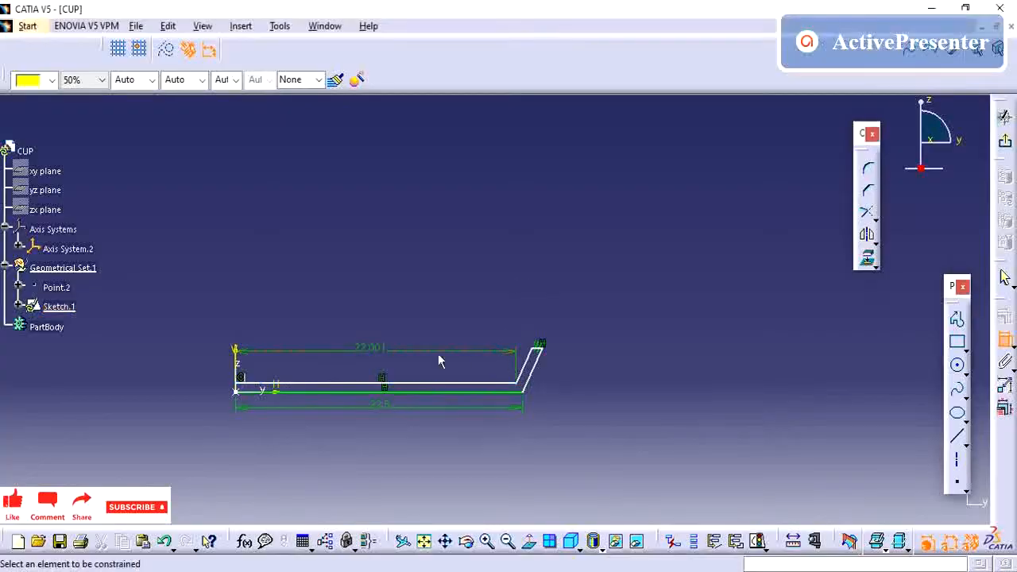
double_click(367, 347)
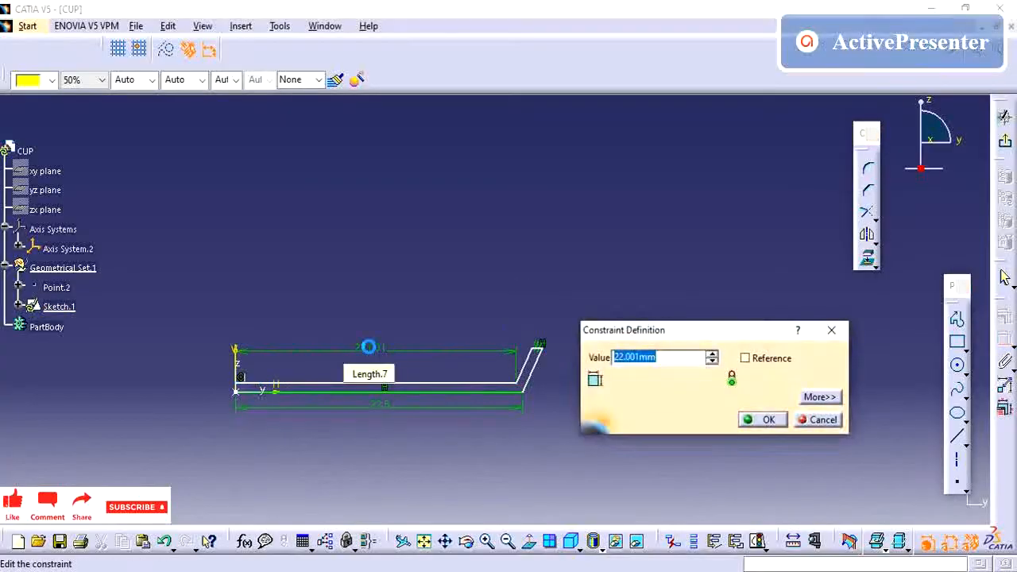
text(38mm)
key(Return)
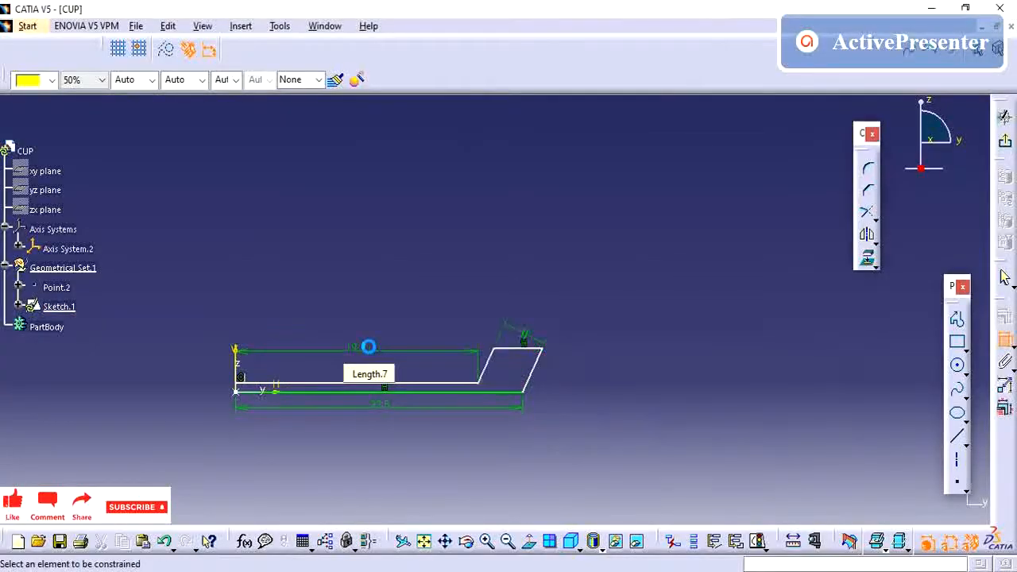
Dimension the horizontal distance from the vertical axis to the wall's outer top corner and set it to 65/2, i.e. 32.5 mm.
click(542, 347)
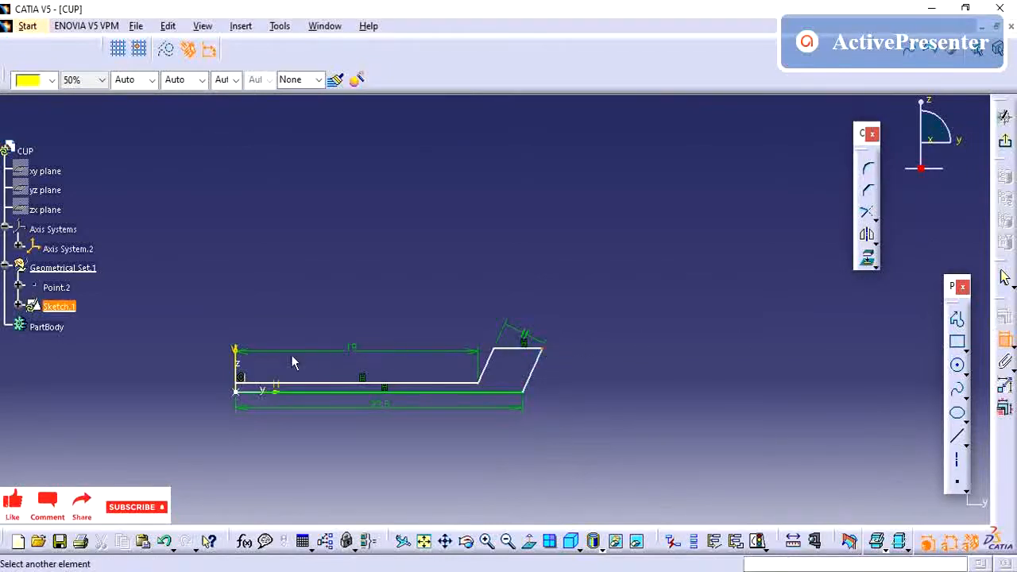
click(236, 363)
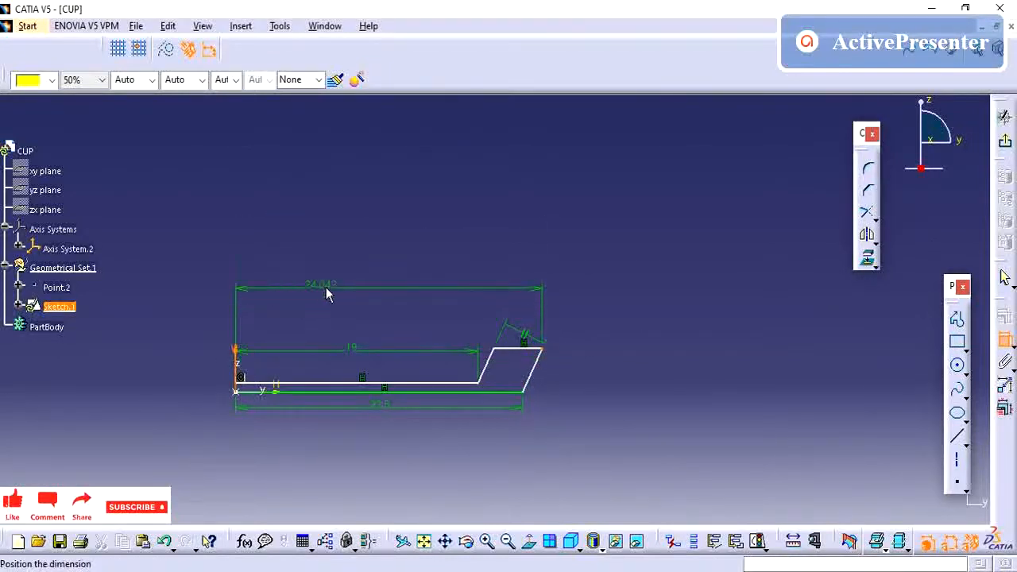
click(342, 291)
key(alt+Tab)
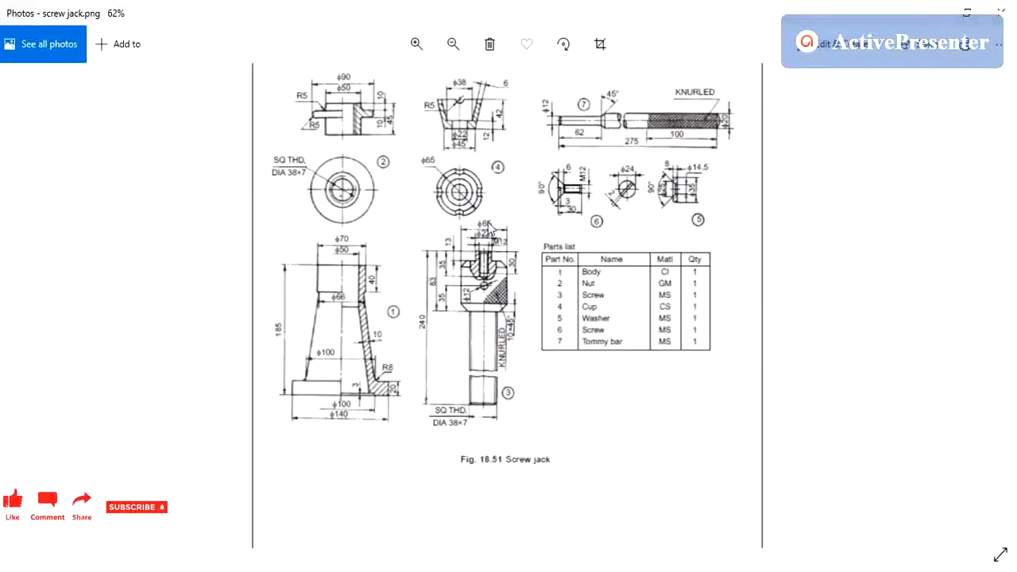
key(alt+Tab)
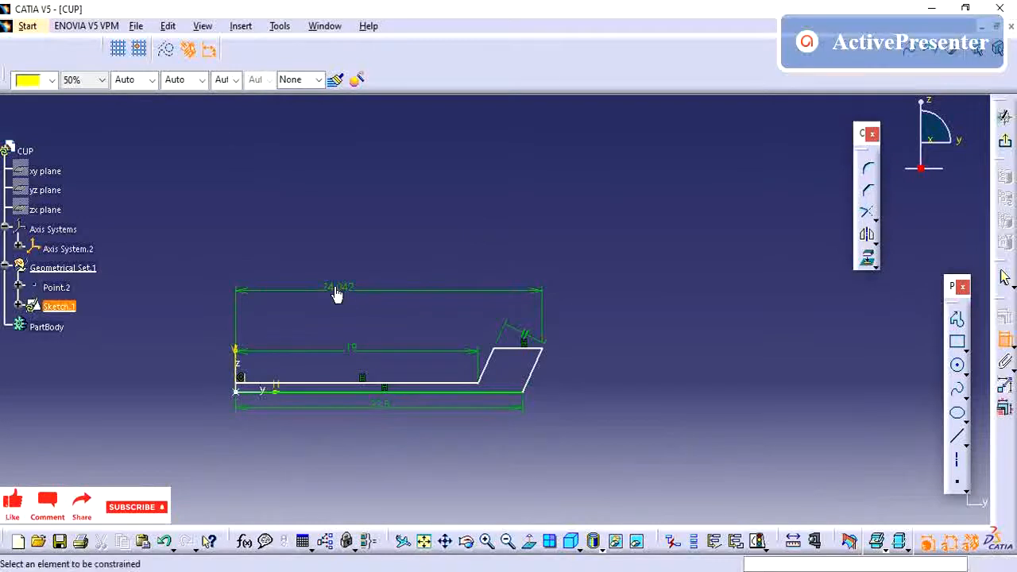
double_click(337, 289)
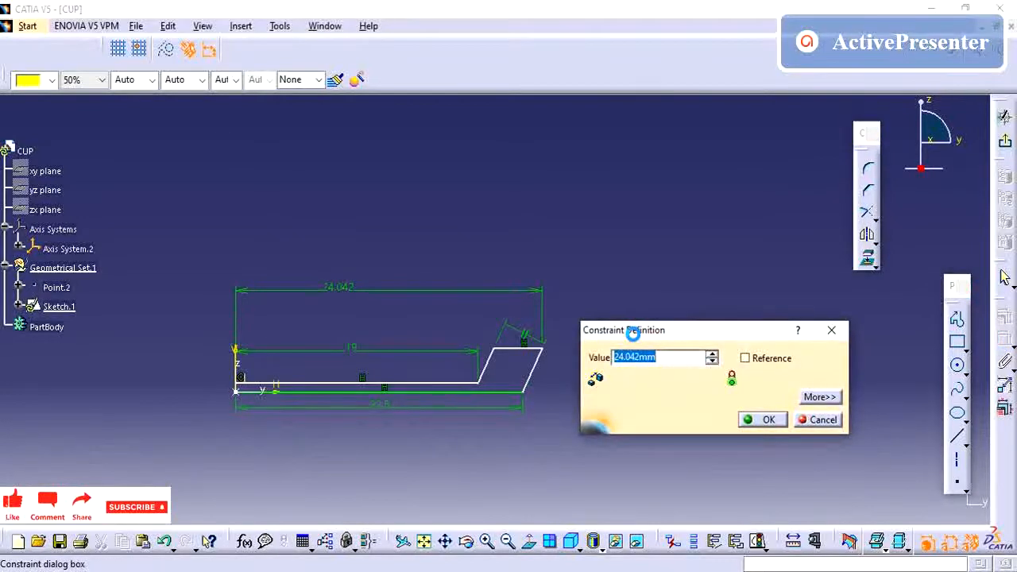
text(65/2)
key(Return)
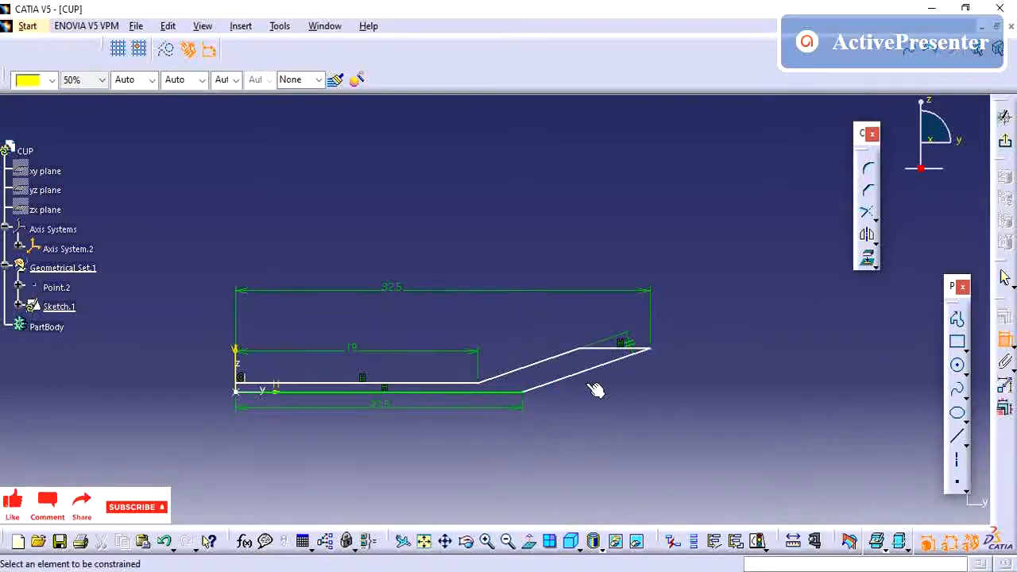
Dimension the offset between the bottom line and the inner floor line and set it to 12 mm according to the screw jack drawing.
key(alt+Tab)
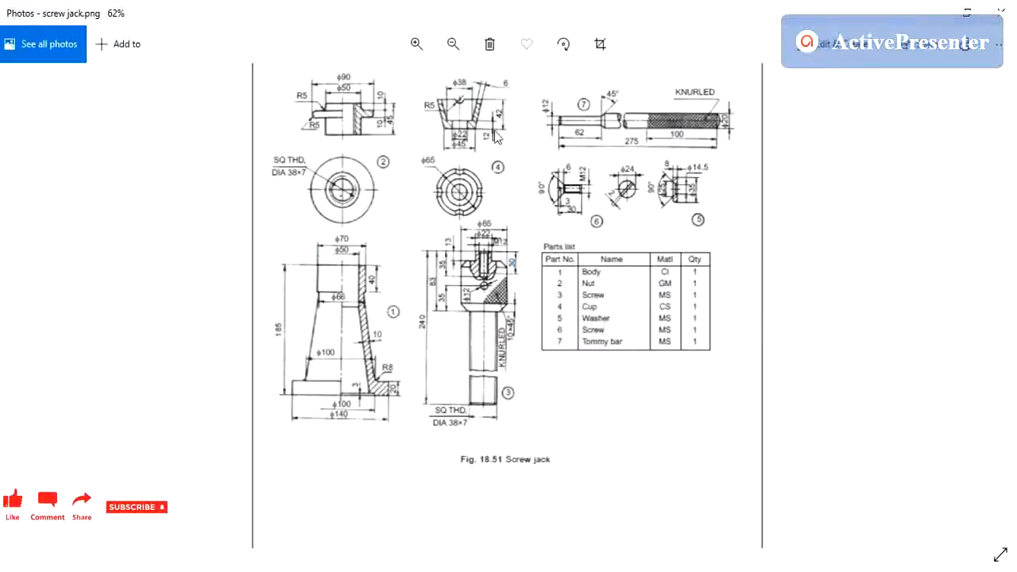
key(alt+Tab)
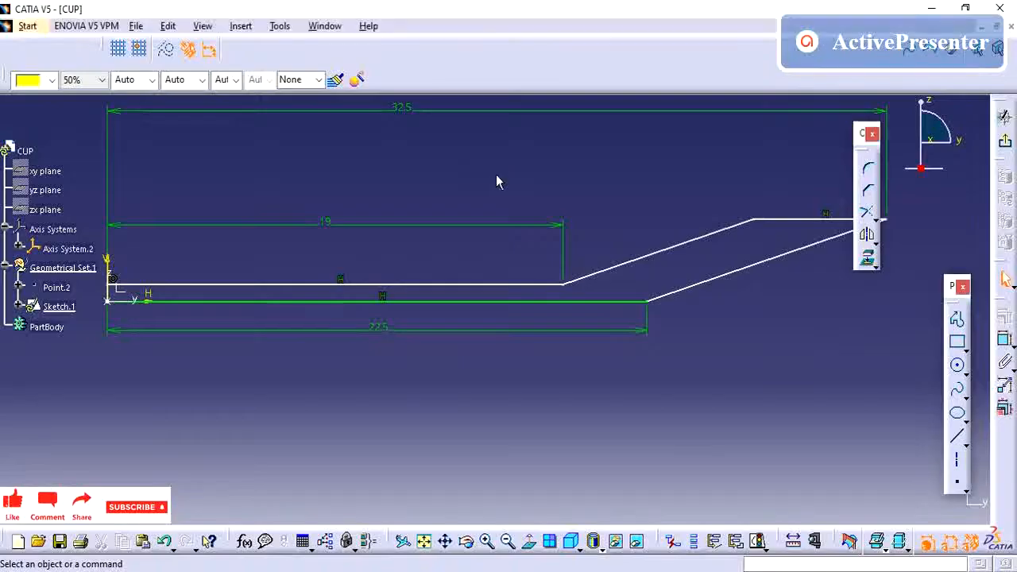
click(1004, 341)
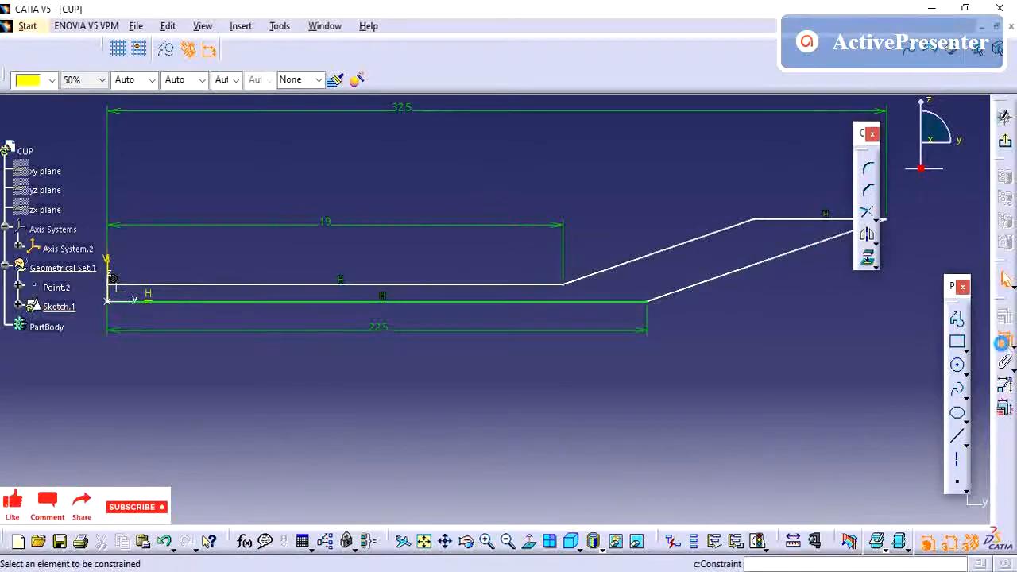
click(526, 302)
click(513, 285)
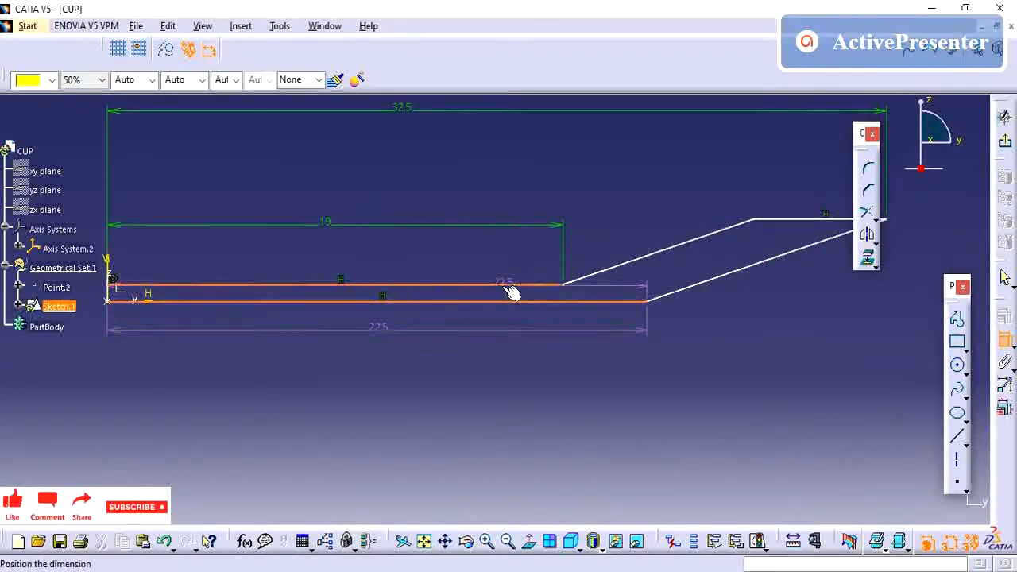
mouse_move(514, 327)
middle_down()
mouse_move(565, 316)
mouse_move(763, 313)
middle_up()
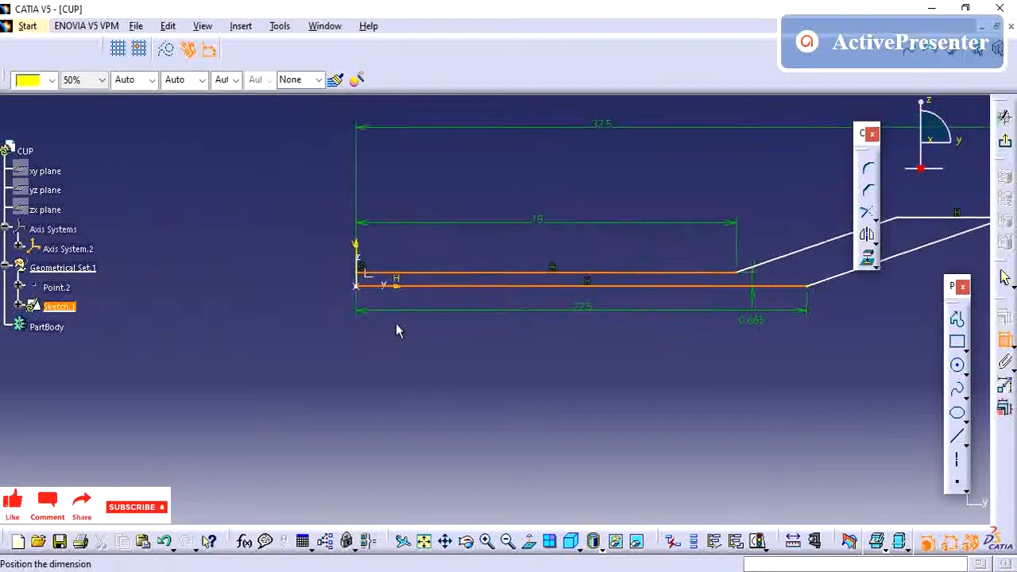
click(269, 350)
double_click(268, 344)
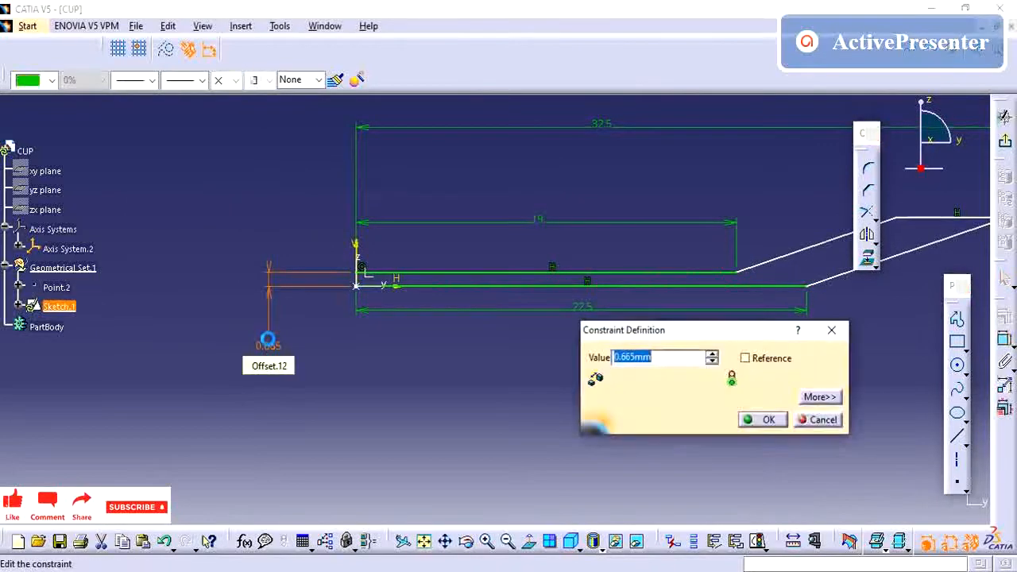
text(12)
key(Return)
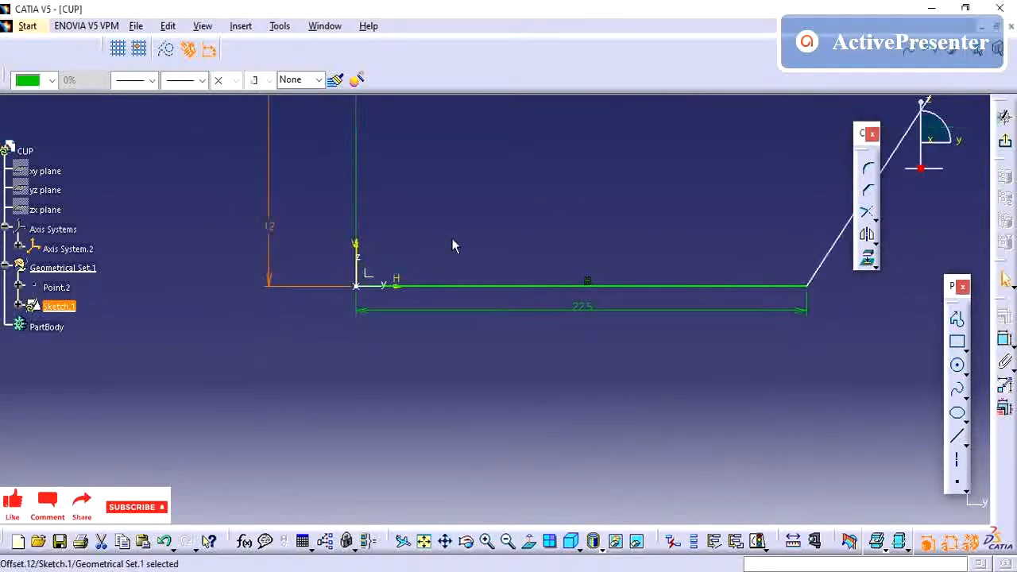
Dimension the vertical distance between the wall's top edge and the bottom line and set it to 42 mm per the screw jack drawing.
mouse_move(476, 246)
middle_down()
mouse_move(541, 243)
mouse_move(509, 337)
mouse_move(516, 302)
middle_up()
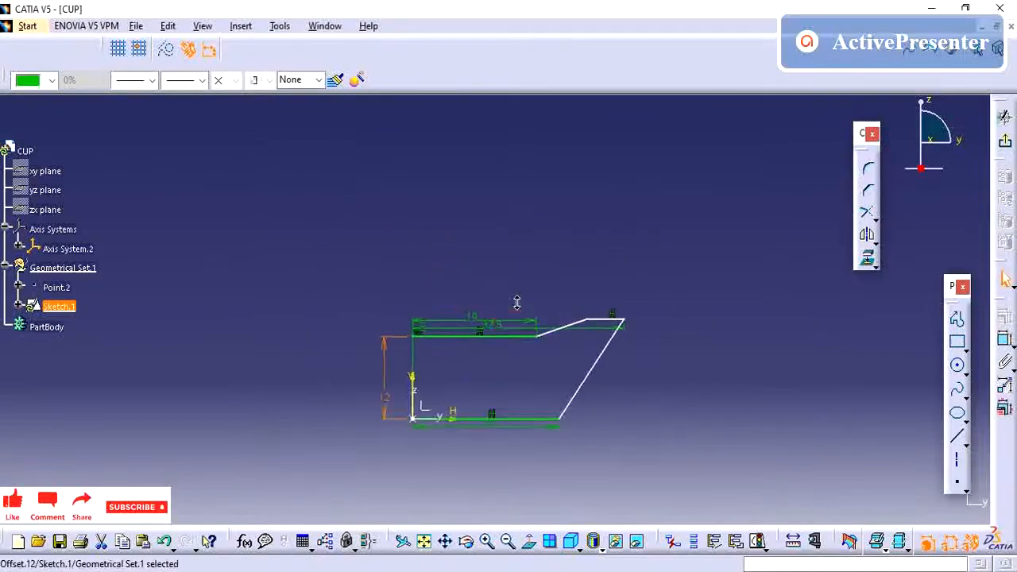
key(alt+Tab)
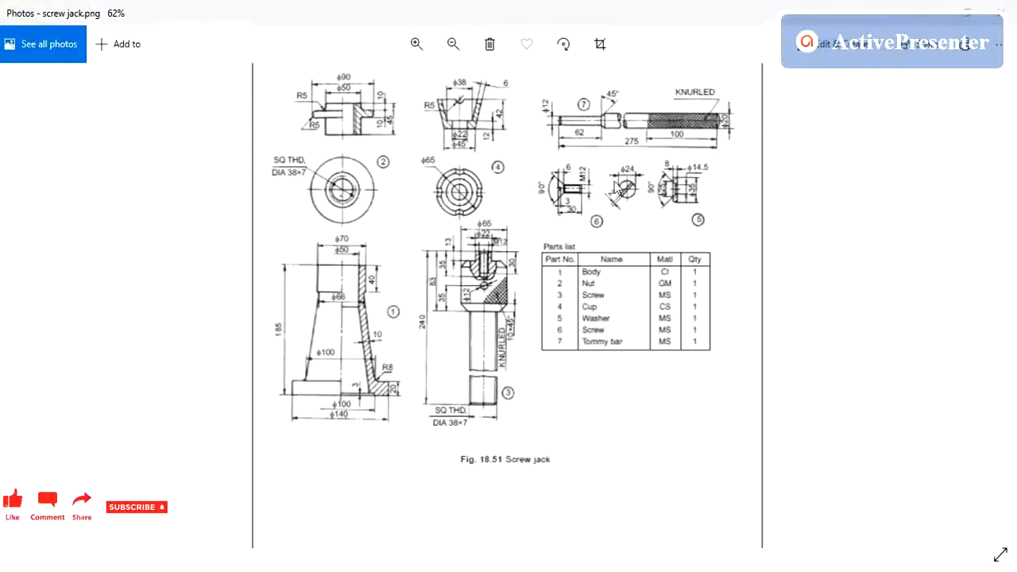
key(alt+Tab)
click(1005, 340)
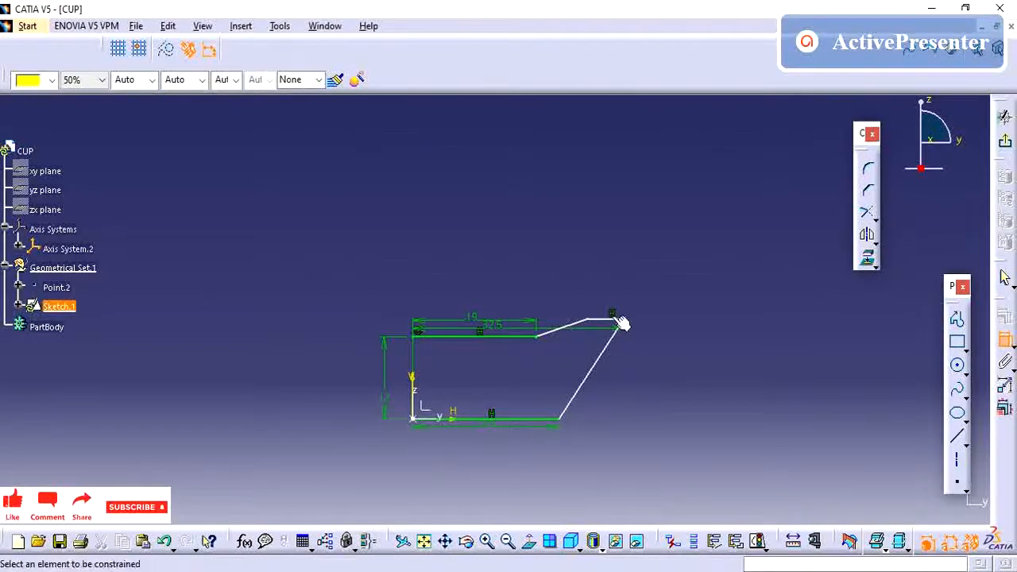
click(610, 320)
click(552, 421)
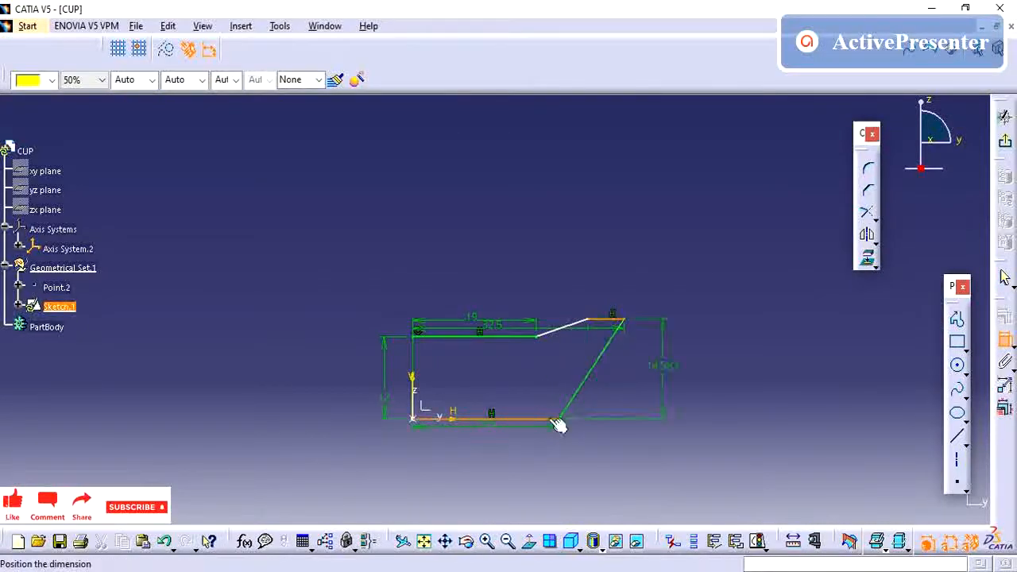
click(686, 359)
double_click(687, 360)
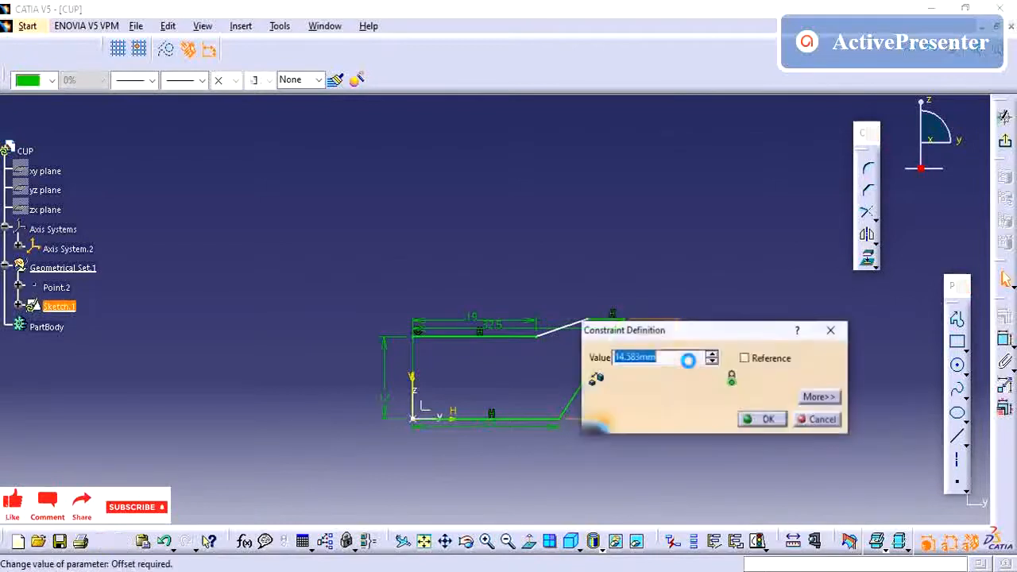
text(42)
key(Return)
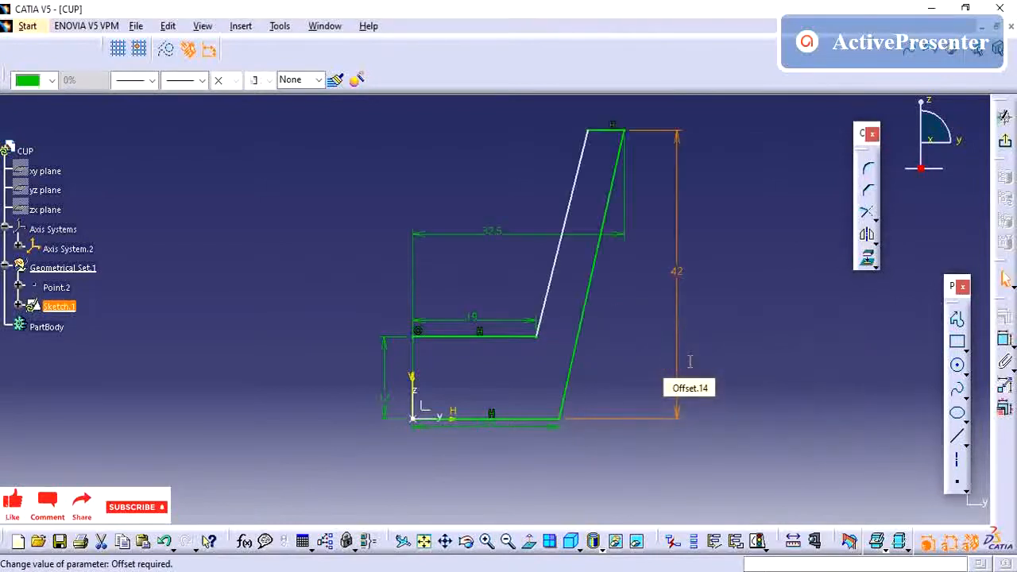
Try to add a distance dimension between the wall's inner and outer slanted lines.
middle_drag(642, 270, 626, 340)
click(751, 270)
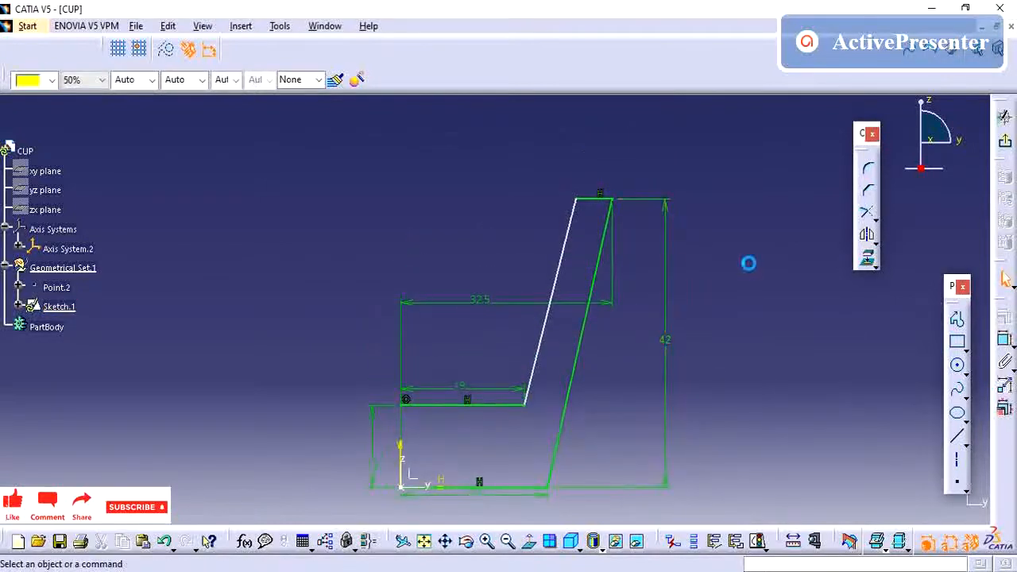
click(1005, 340)
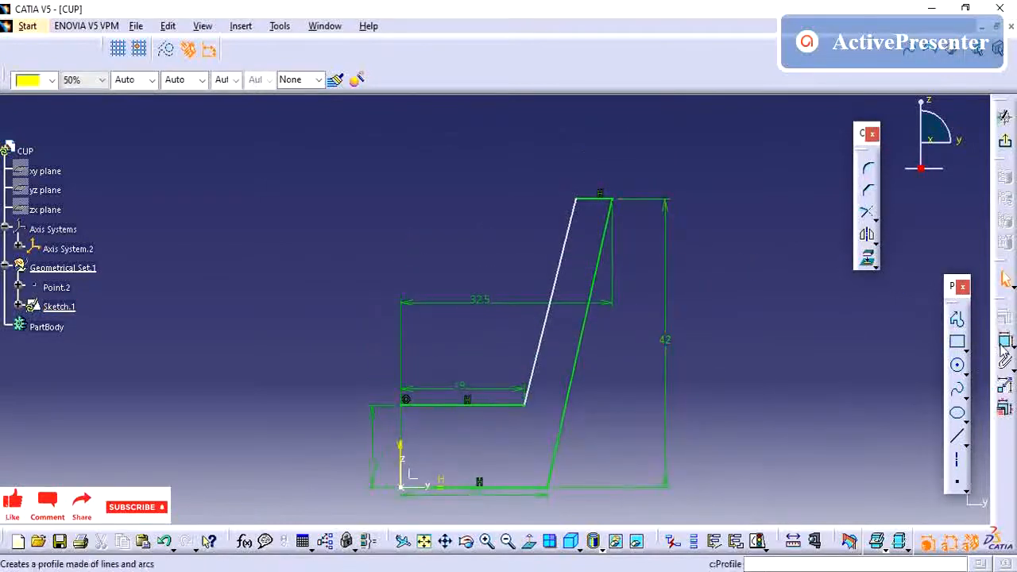
click(545, 327)
click(593, 294)
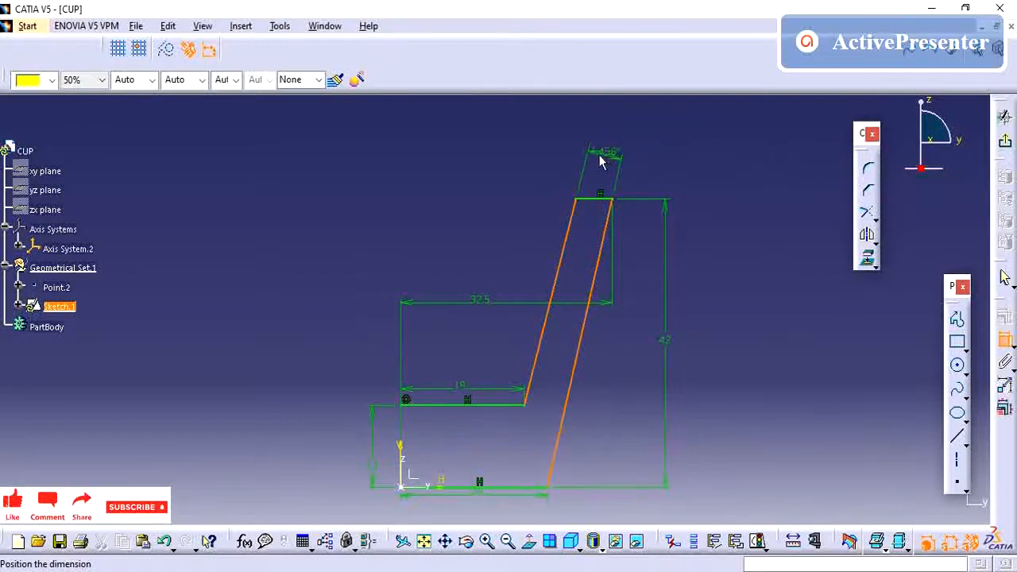
right_click(608, 164)
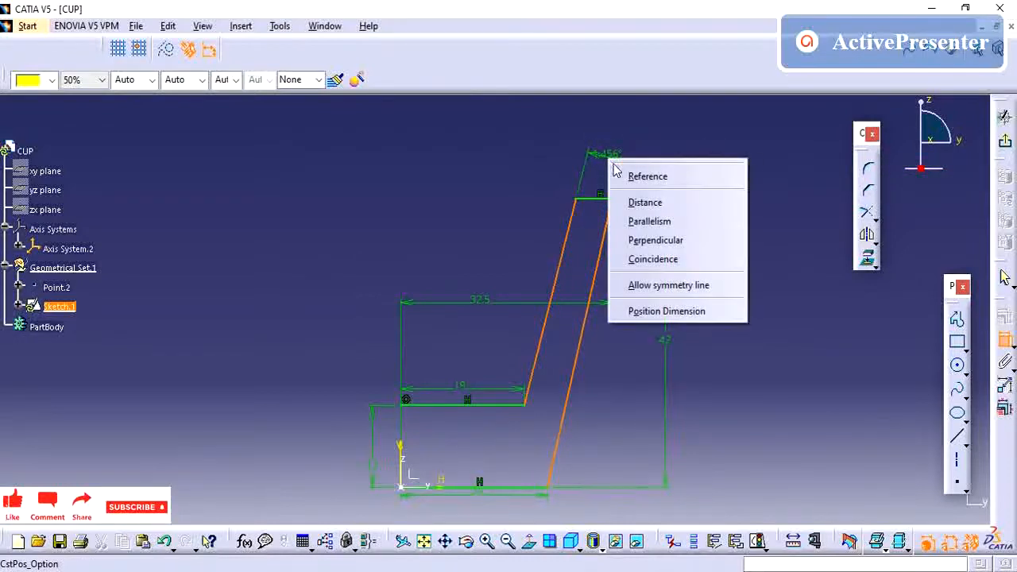
click(646, 202)
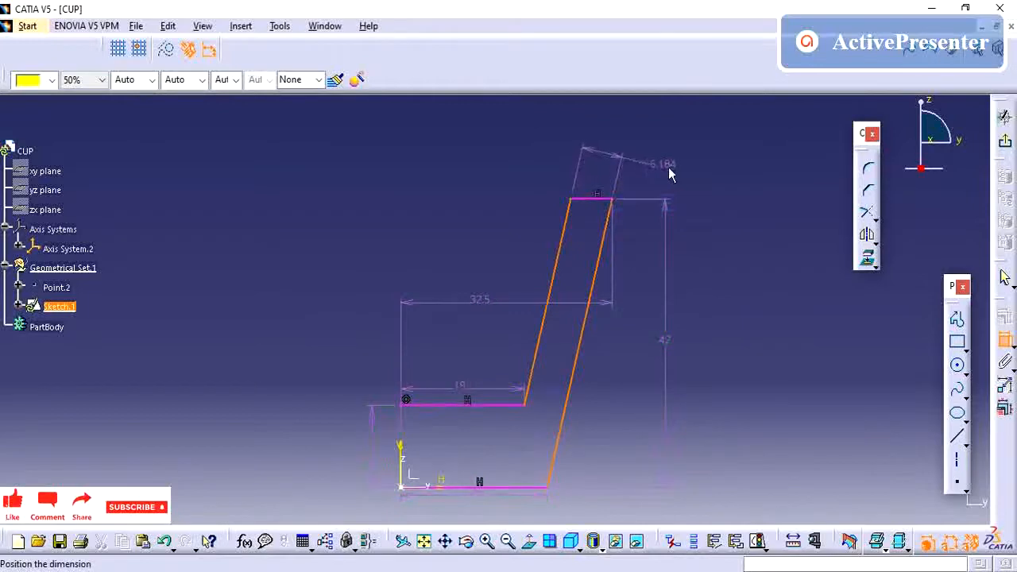
click(695, 170)
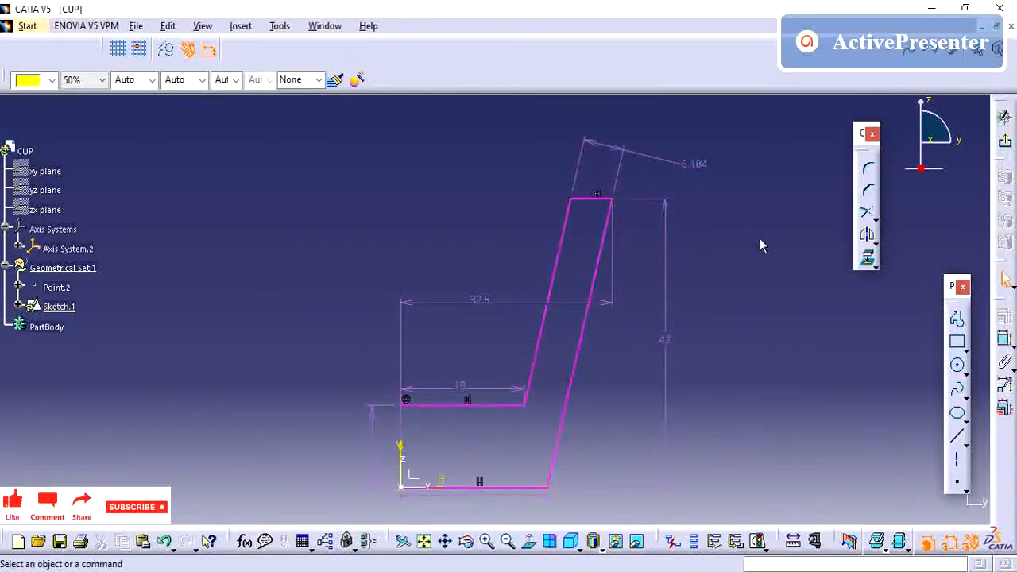
Check the cup wall in the screw jack drawing and make the inner and outer slanted wall lines parallel.
key(alt+Tab)
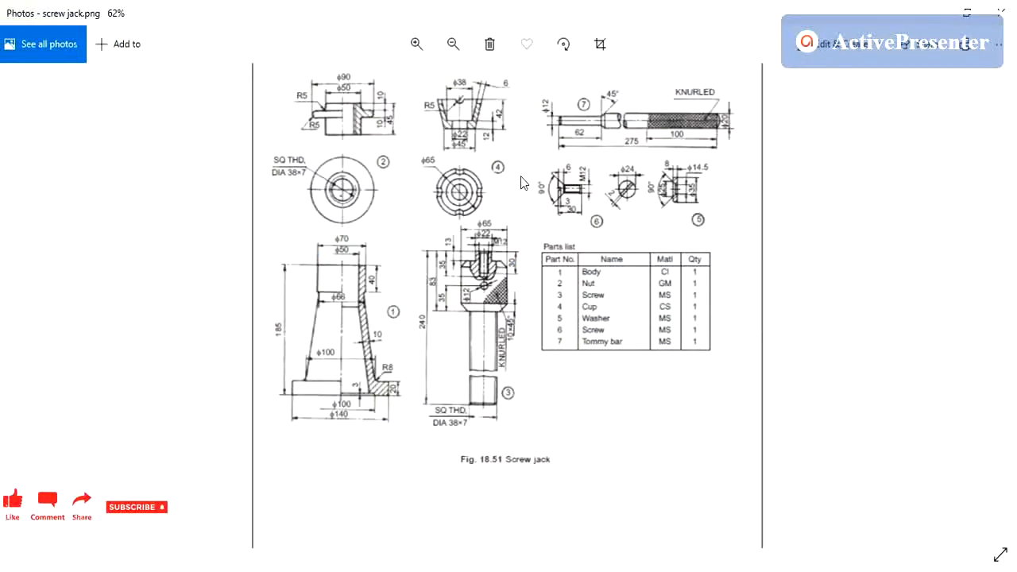
key(alt+Tab)
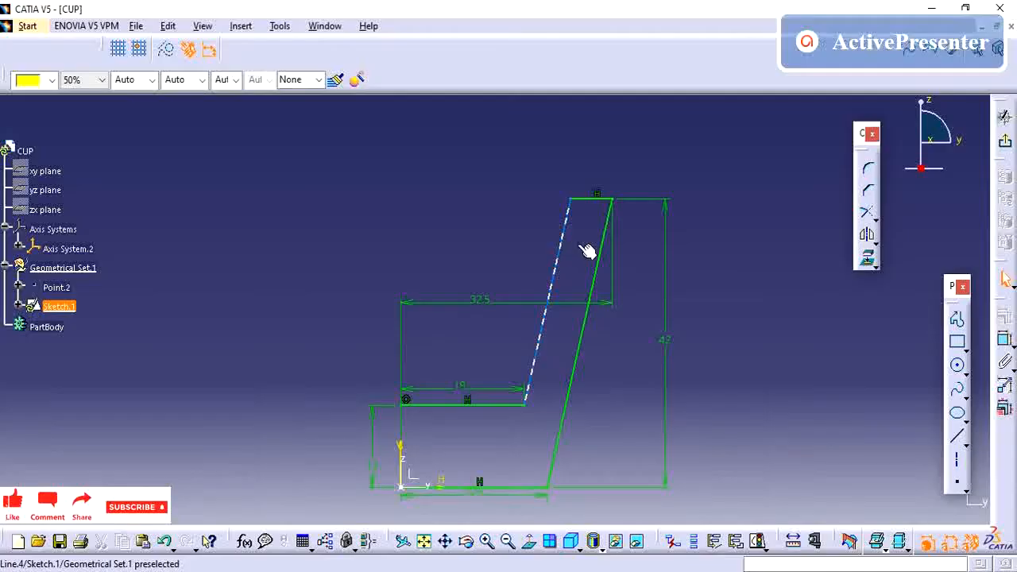
click(588, 330)
ctrl+click(545, 325)
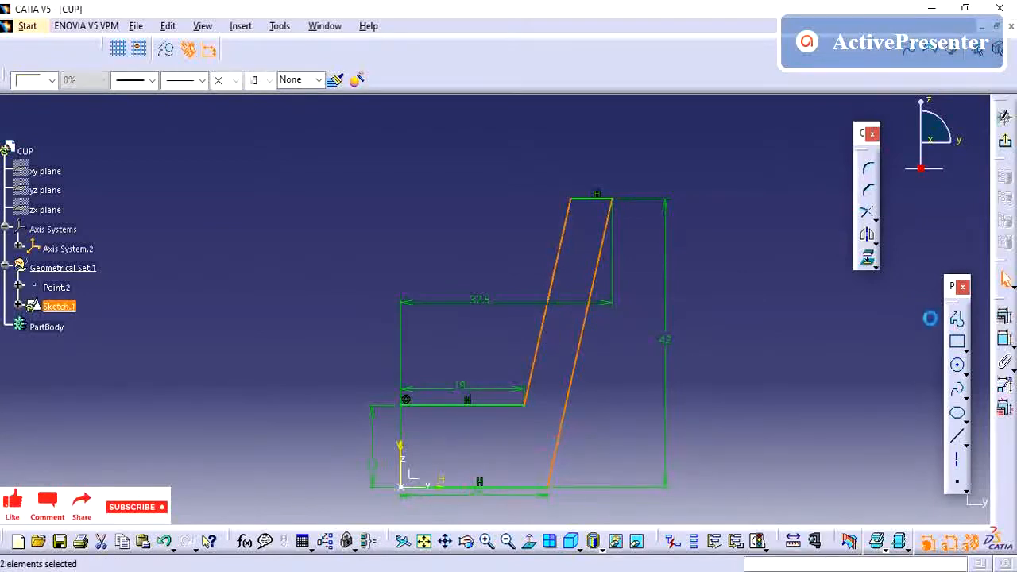
click(1004, 316)
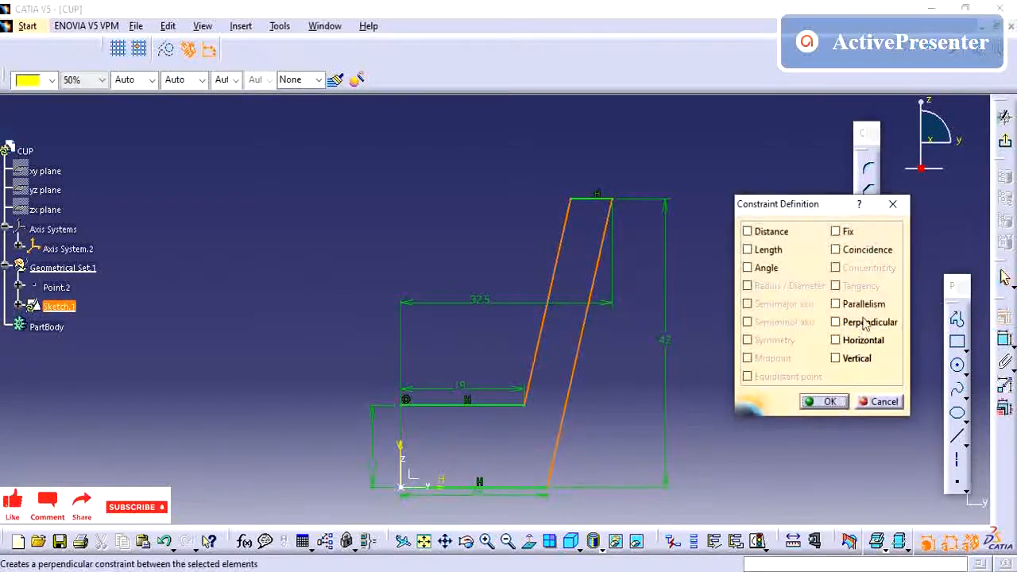
click(865, 306)
click(825, 401)
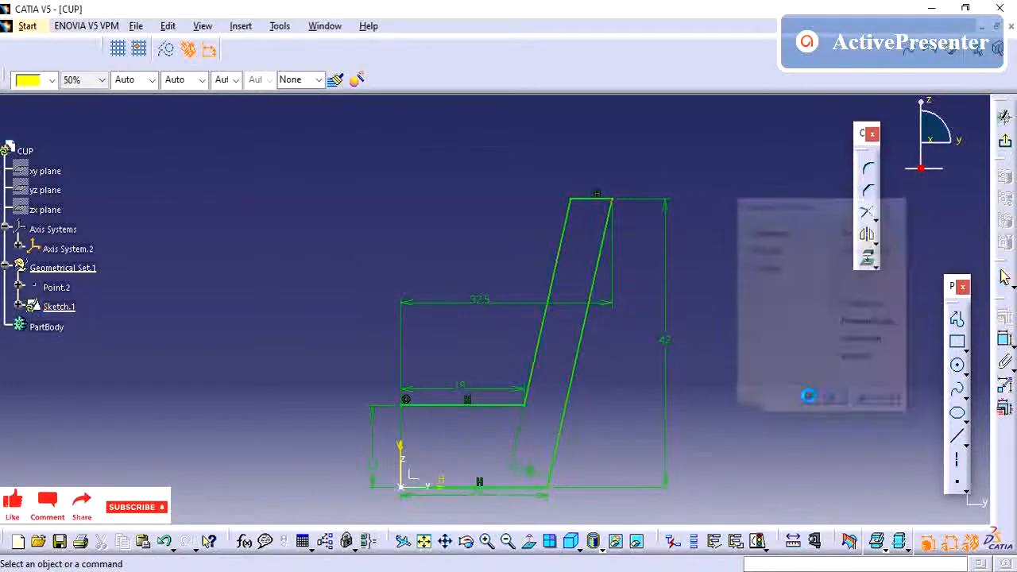
Draw a vertical line about 26 mm long near the axis, crossing both the inner floor line and the bottom line.
mouse_move(649, 352)
middle_down()
mouse_move(654, 334)
mouse_move(660, 363)
mouse_move(714, 319)
middle_up()
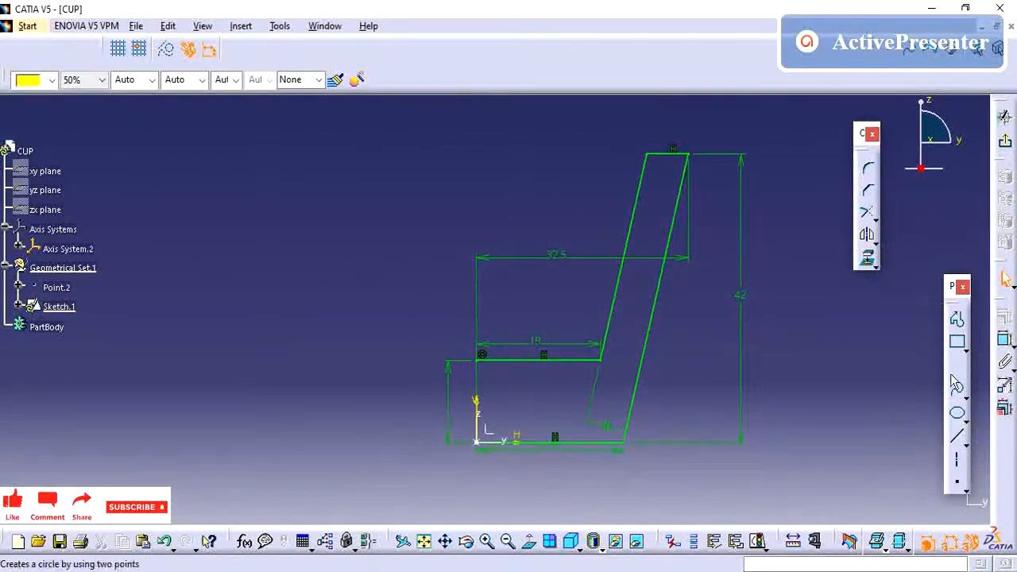
click(956, 436)
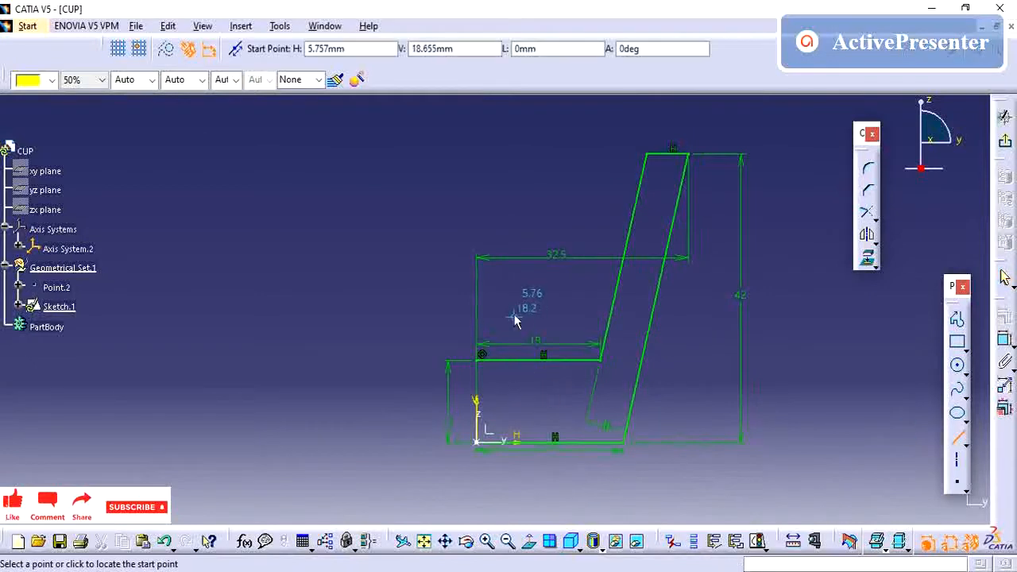
click(513, 316)
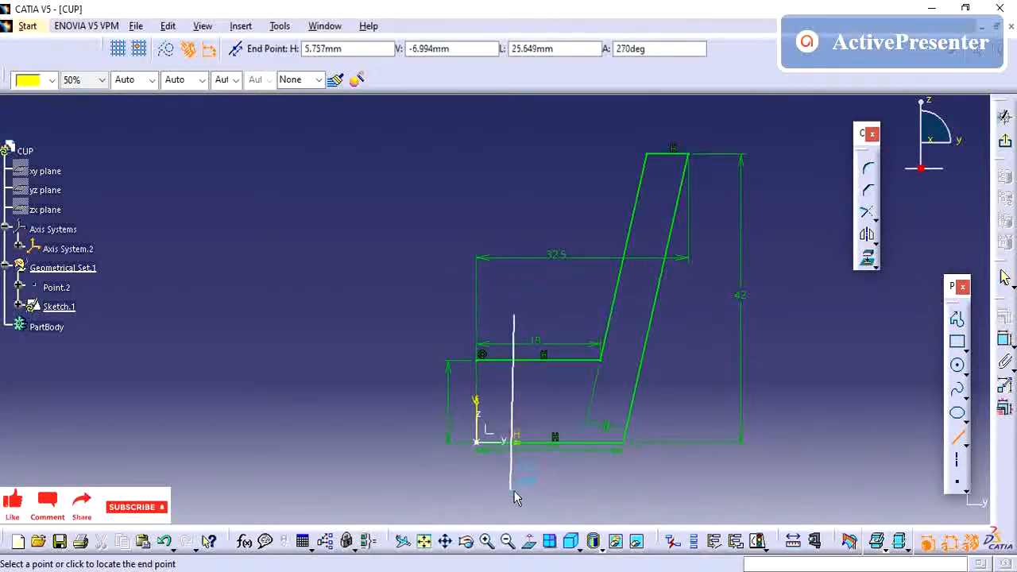
click(515, 492)
Dimension the distance from the vertical axis to the new vertical line and set it to 11 mm, half of the drawing's 22 mm diameter.
key(alt+Tab)
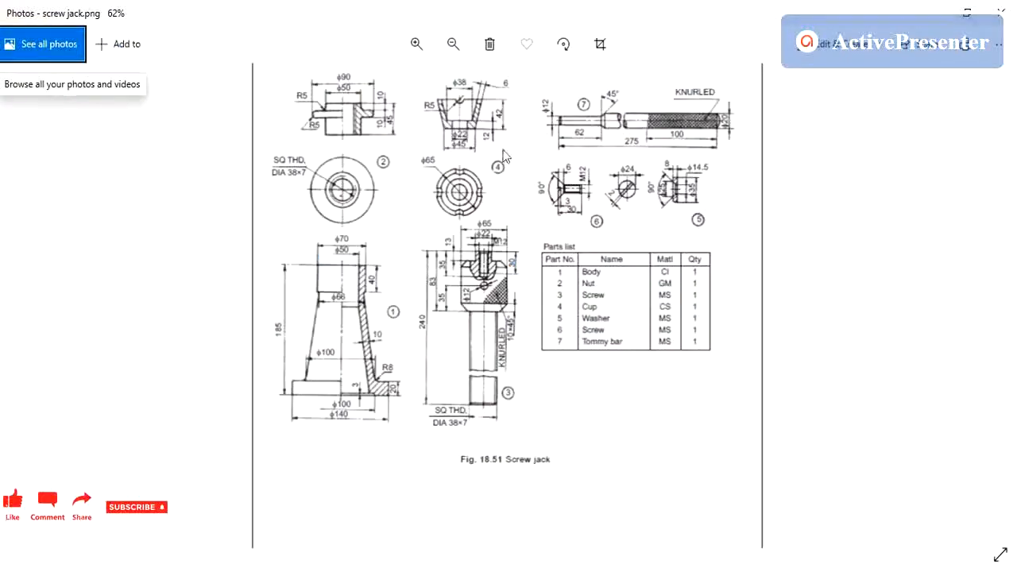
key(alt+Tab)
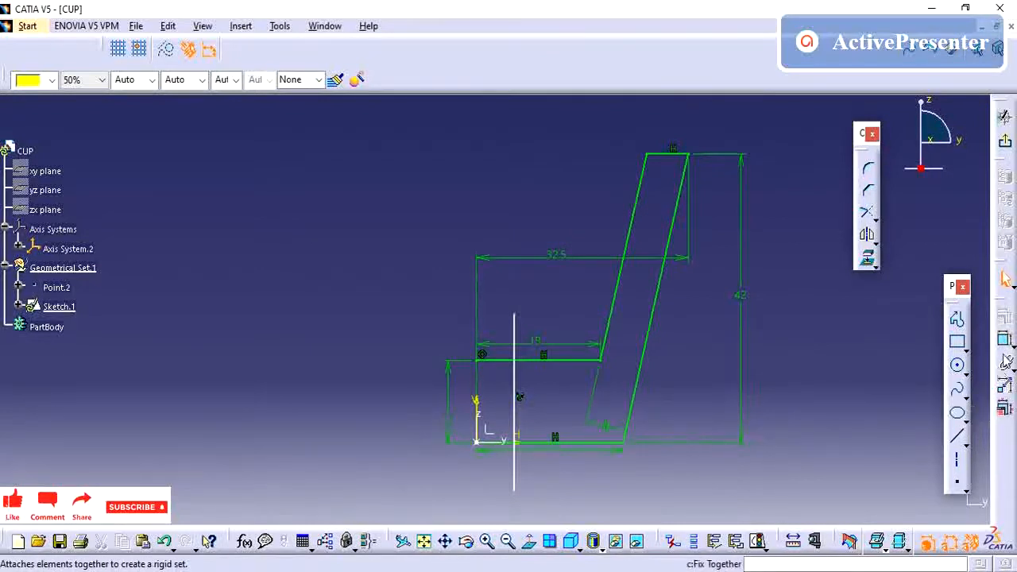
click(869, 216)
key(Escape)
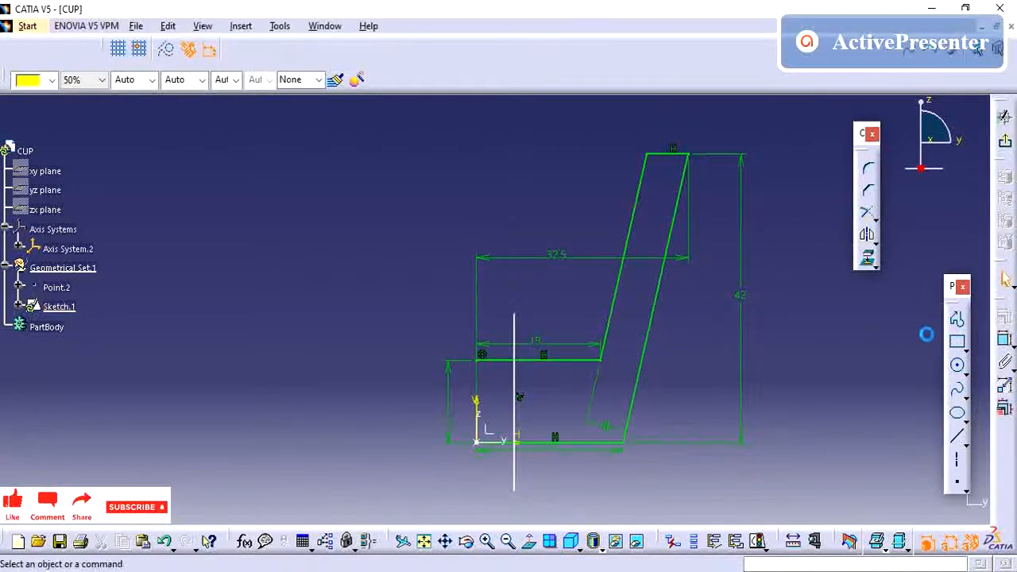
click(1005, 340)
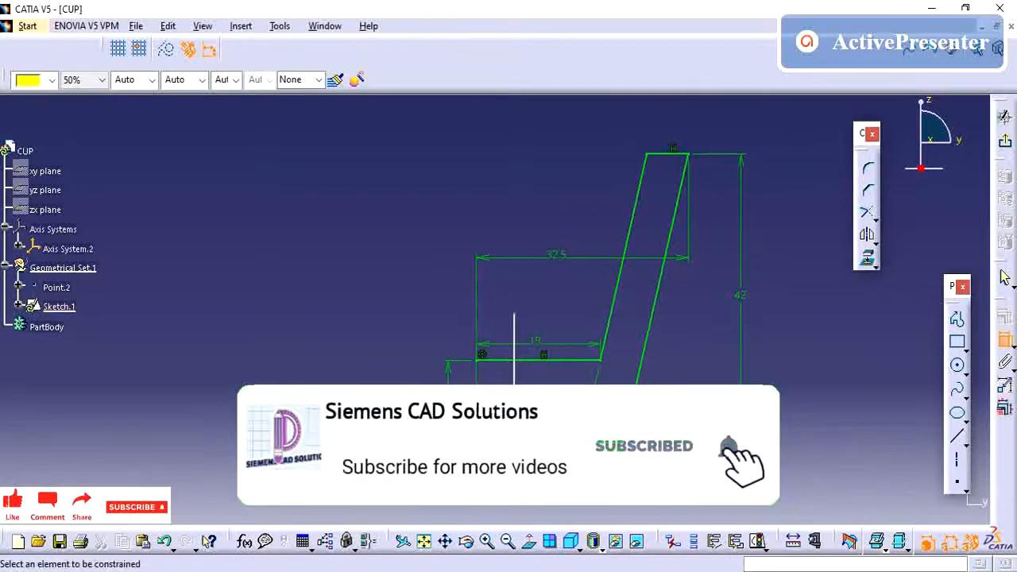
click(518, 395)
click(516, 373)
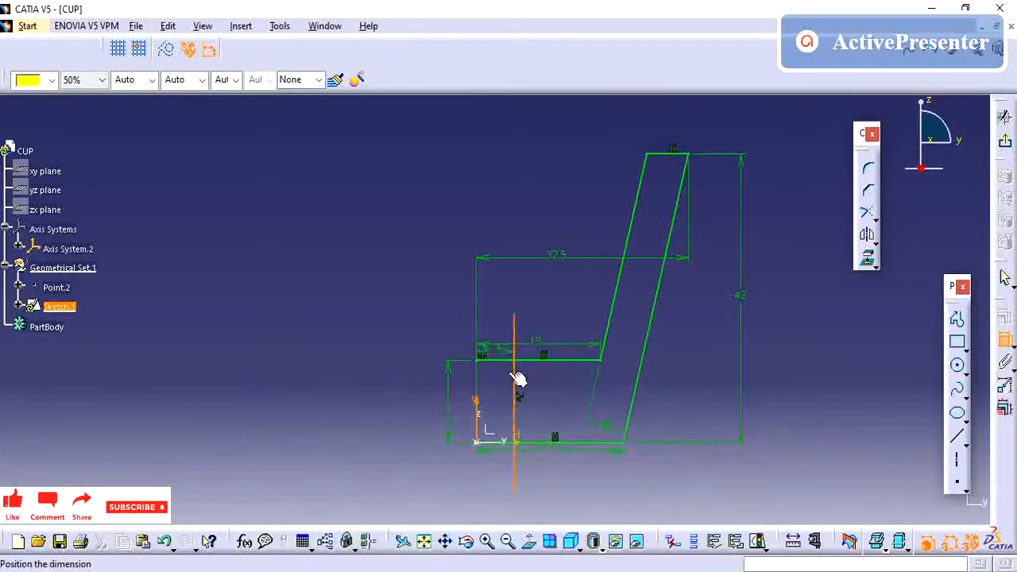
mouse_move(517, 373)
middle_down()
mouse_move(482, 431)
mouse_move(489, 467)
middle_up()
click(579, 437)
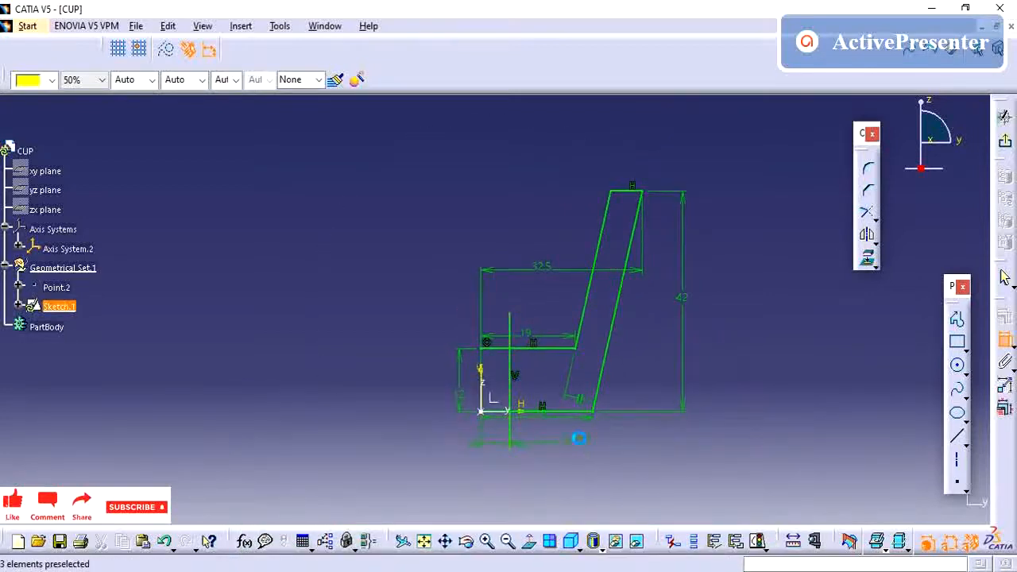
double_click(578, 438)
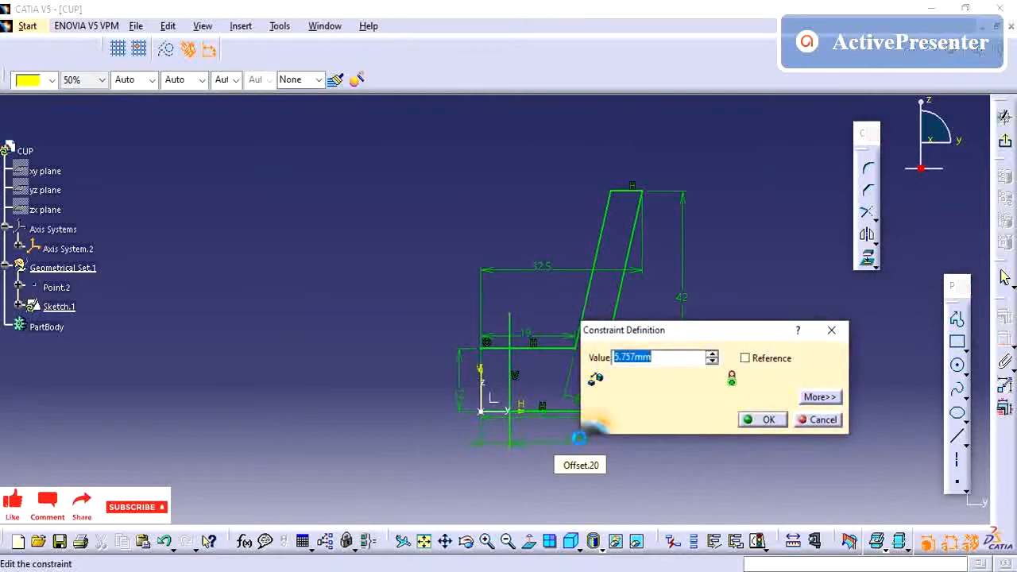
text(11)
key(Return)
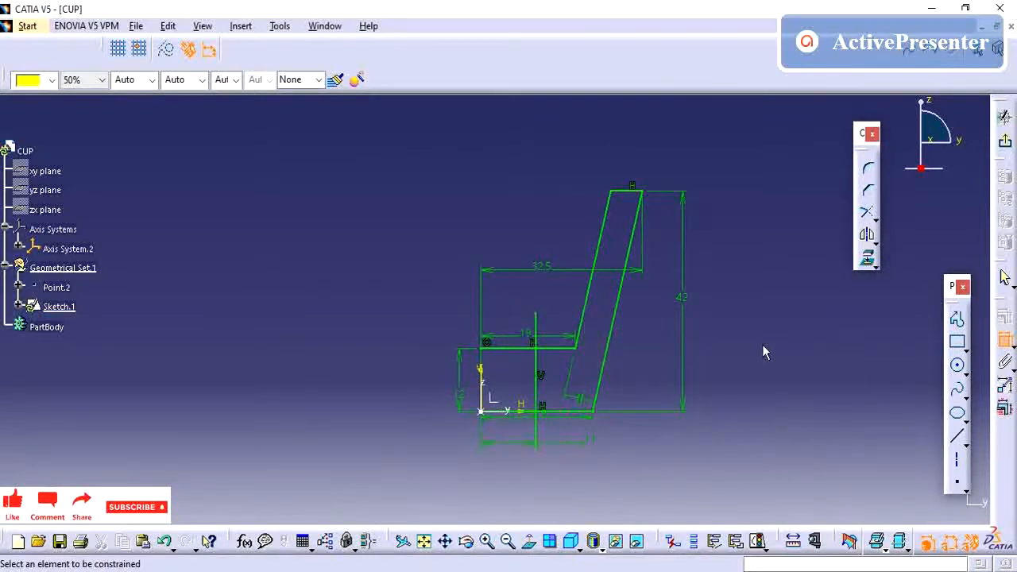
Quick-trim the floor and bottom lines between the axis and the bore line, plus the bore line's overhanging ends, leaving a closed profile.
click(866, 212)
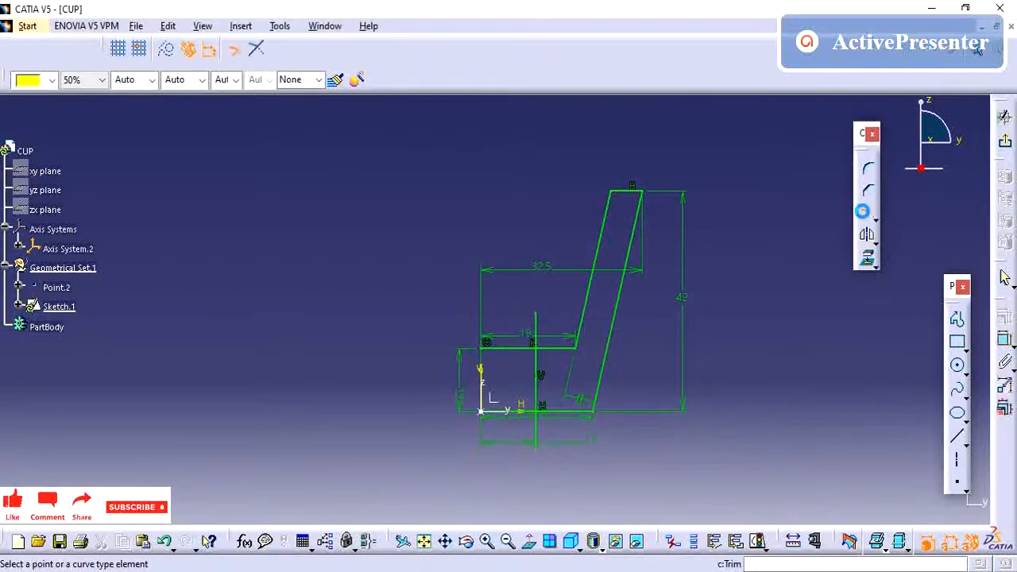
click(879, 228)
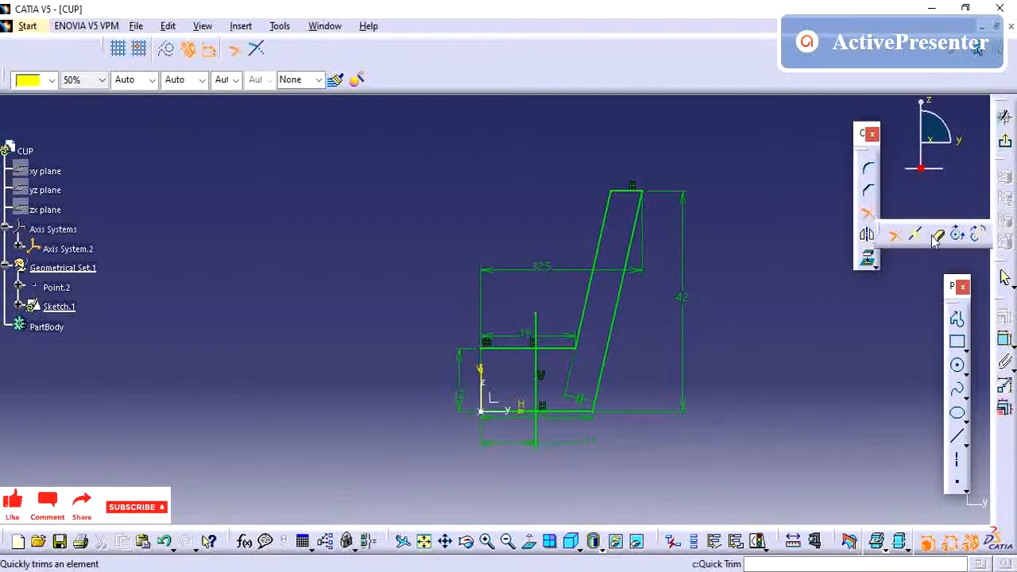
click(931, 235)
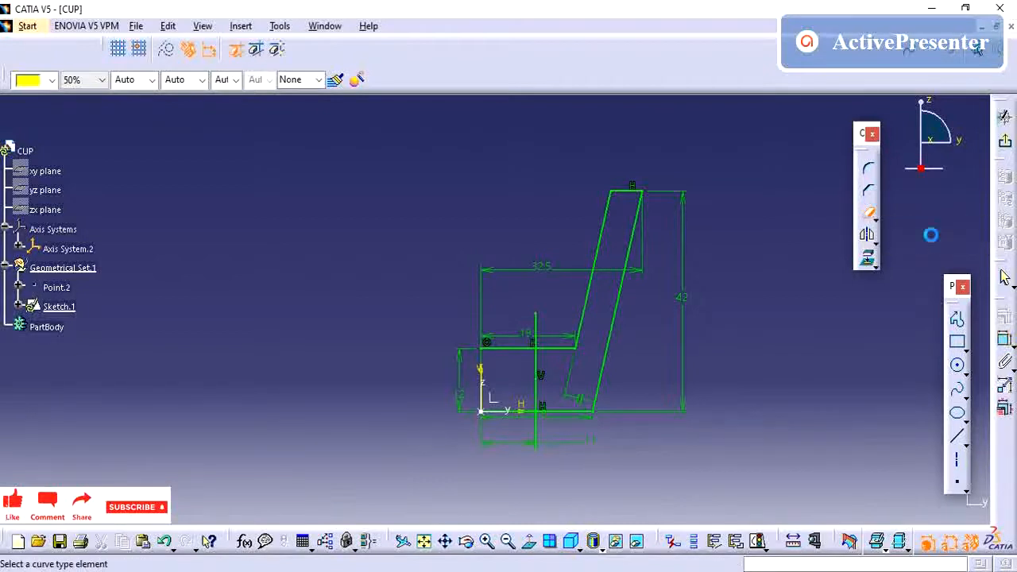
click(521, 346)
click(537, 326)
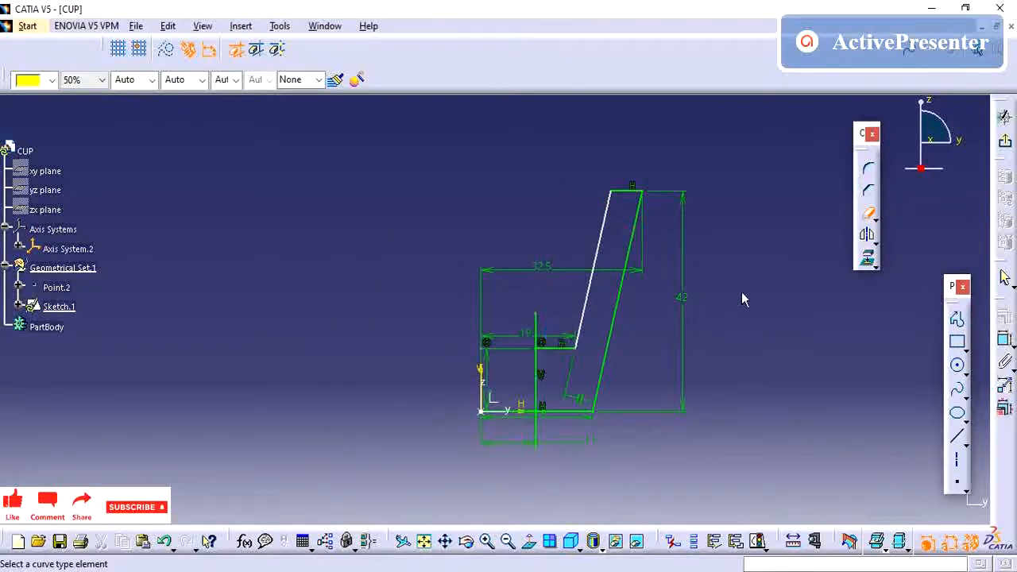
click(592, 411)
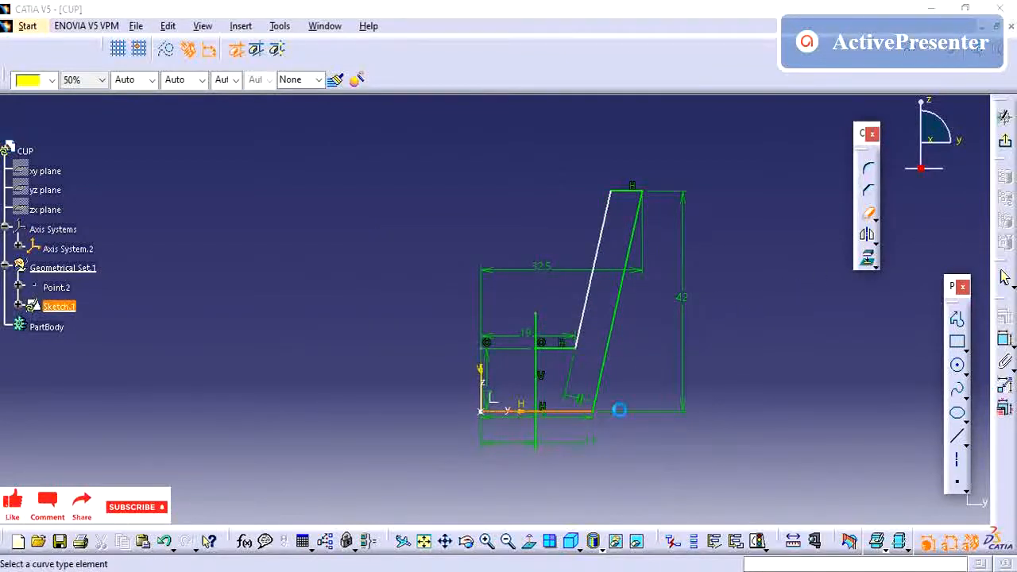
click(536, 326)
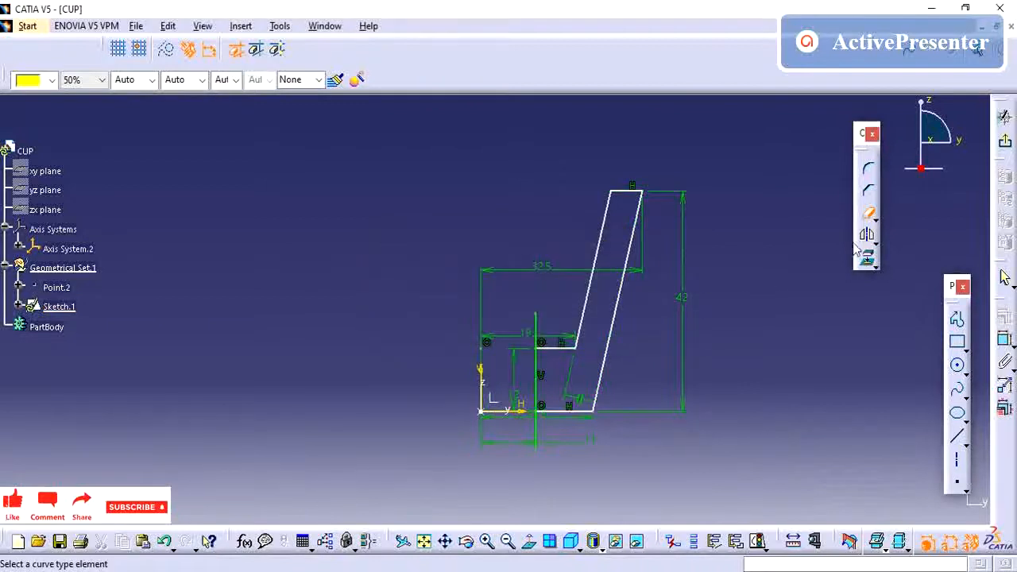
click(538, 329)
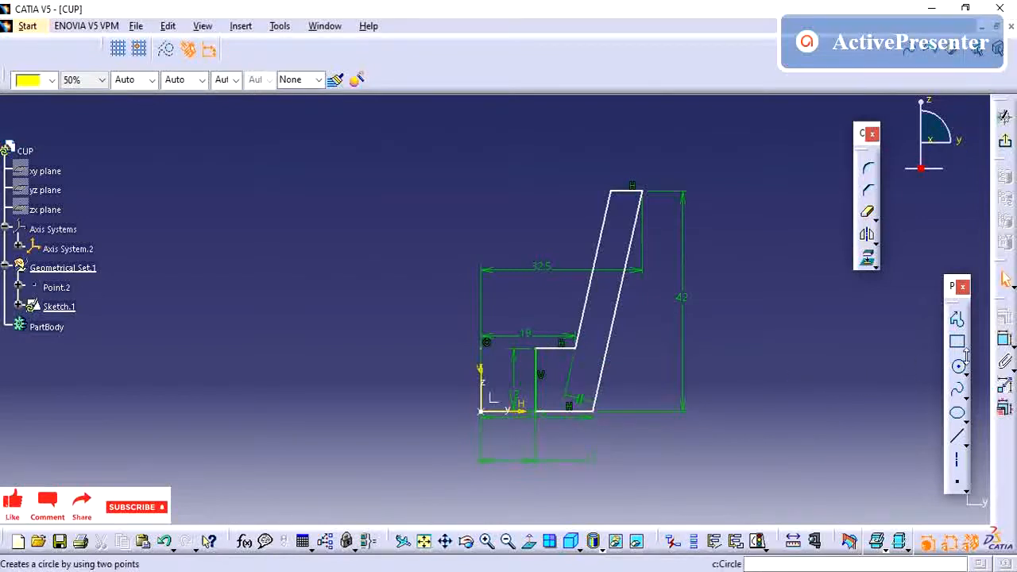
Constrain the profile's bottom line to be coincident with the sketch's horizontal axis.
click(1003, 340)
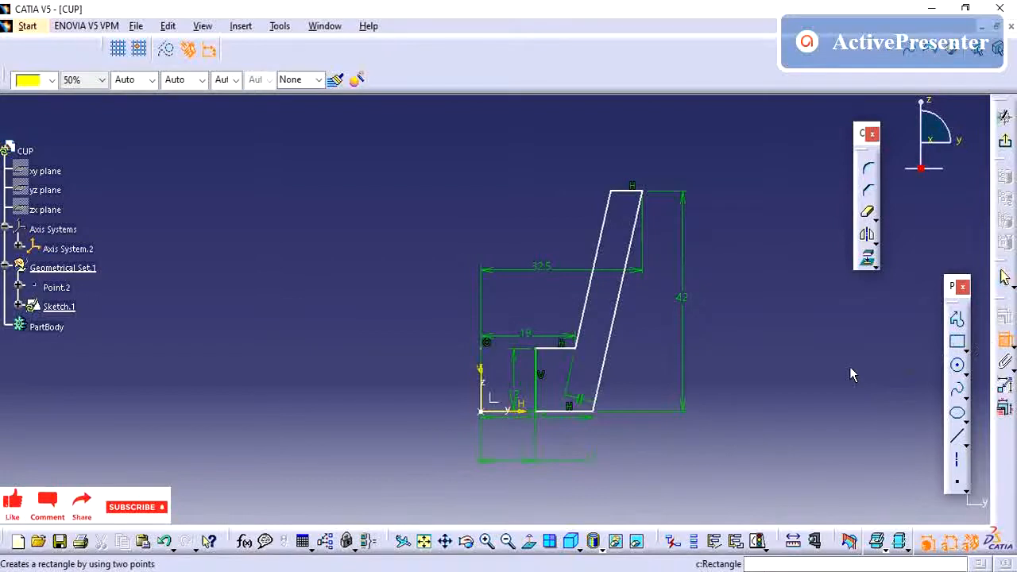
click(557, 411)
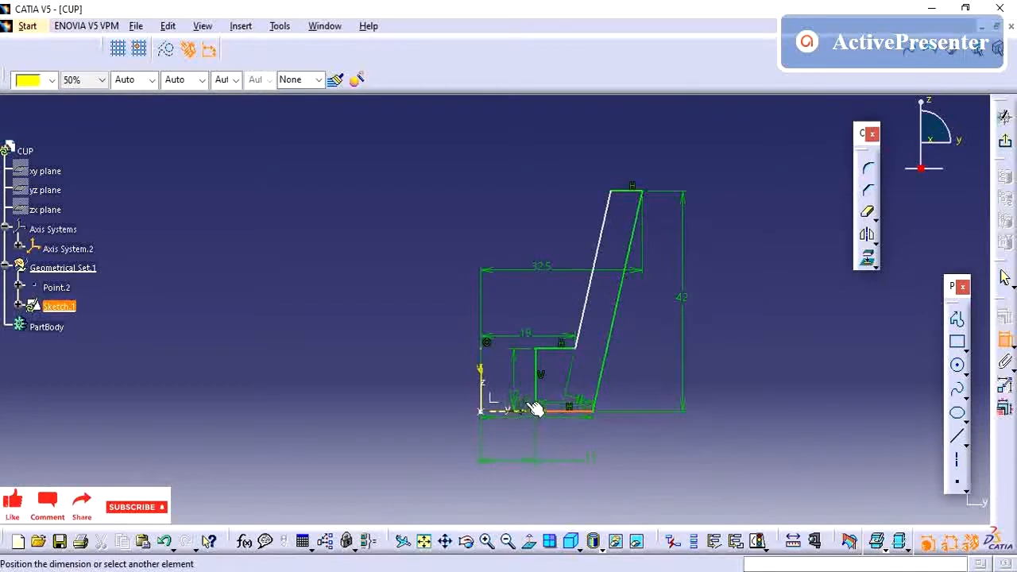
click(534, 408)
right_click(579, 466)
click(619, 406)
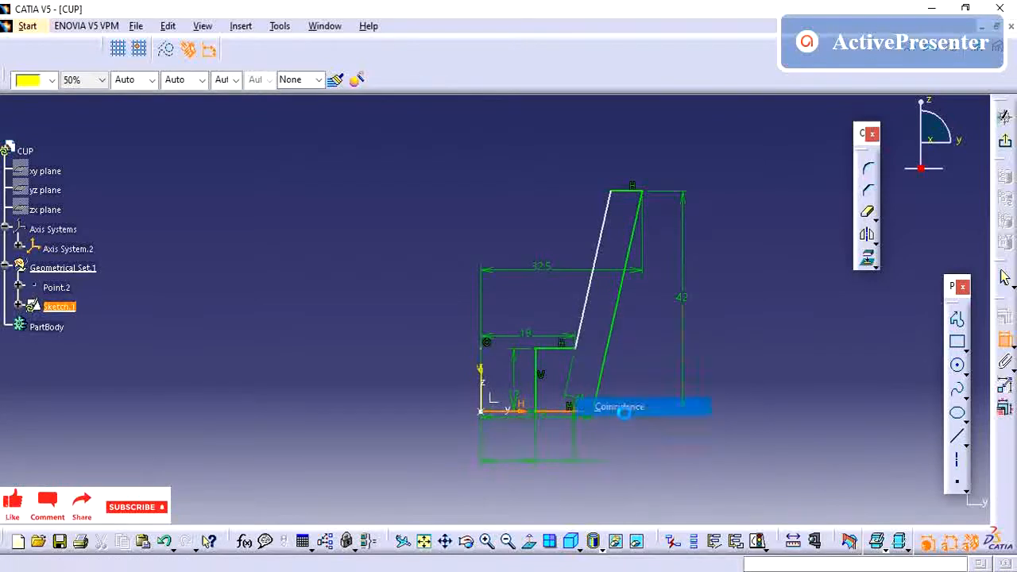
Dimension the height between the bottom line and inner floor line outside the profile, and remove the old 12 mm dimension beside the bore line.
click(1002, 339)
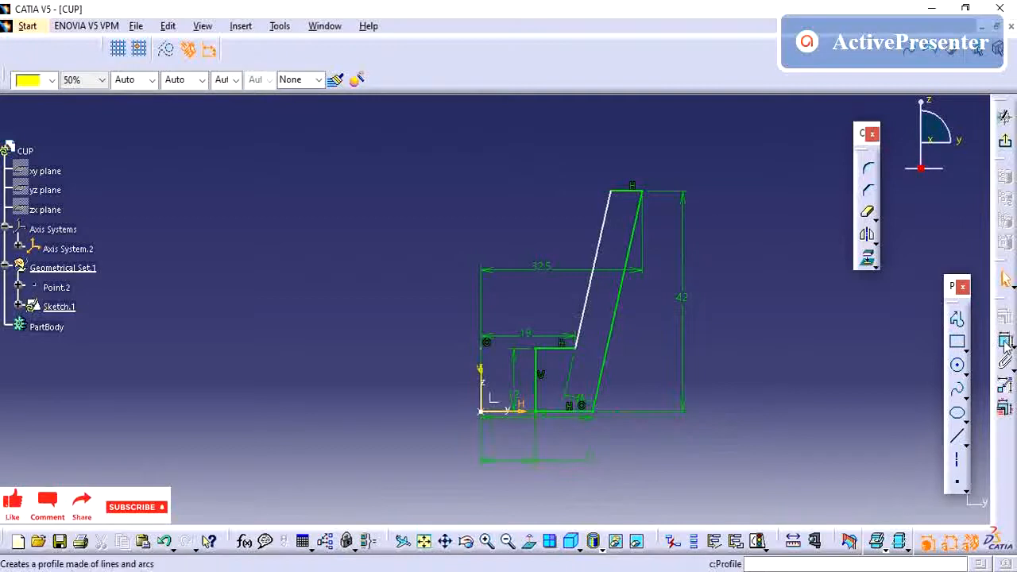
click(559, 413)
click(561, 349)
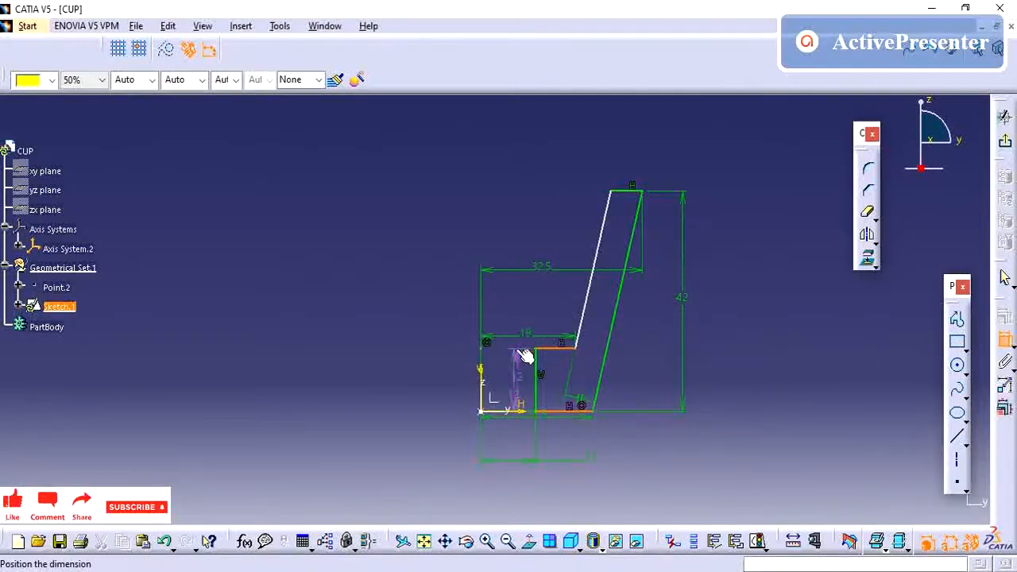
click(400, 370)
click(485, 363)
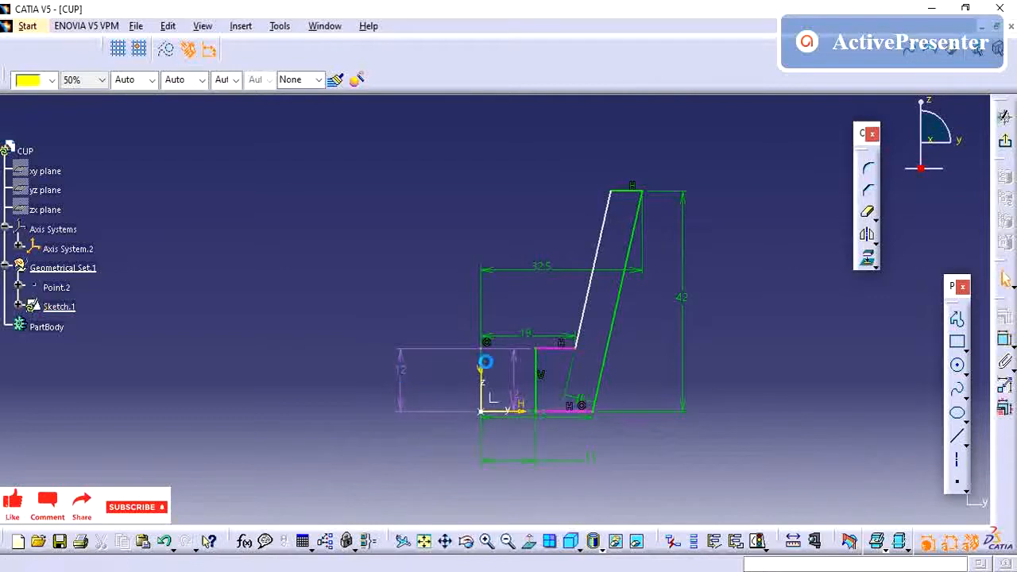
click(513, 363)
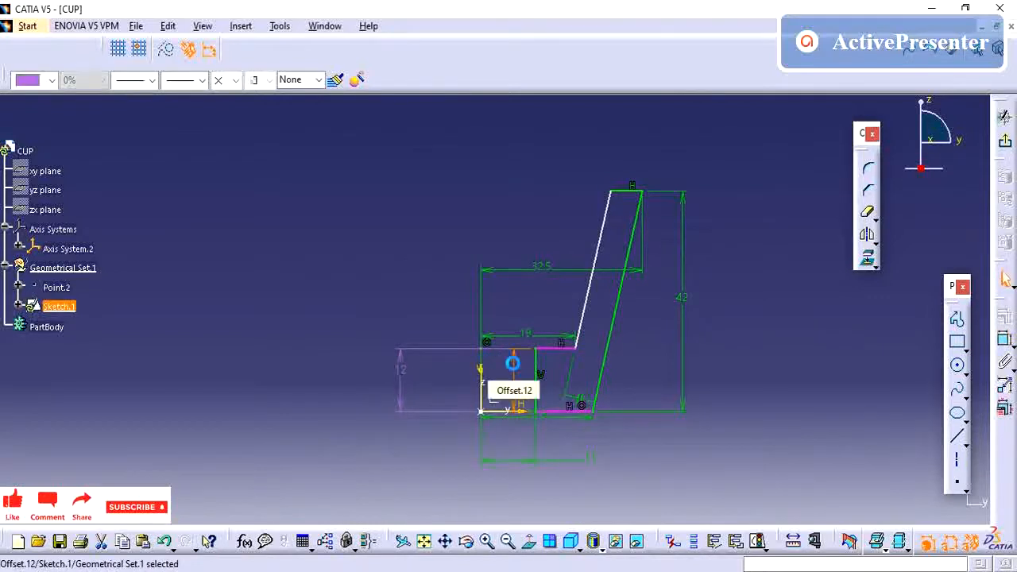
Try to dimension the perpendicular distance between the inner and outer slanted wall lines and set it to 6 mm.
click(1003, 342)
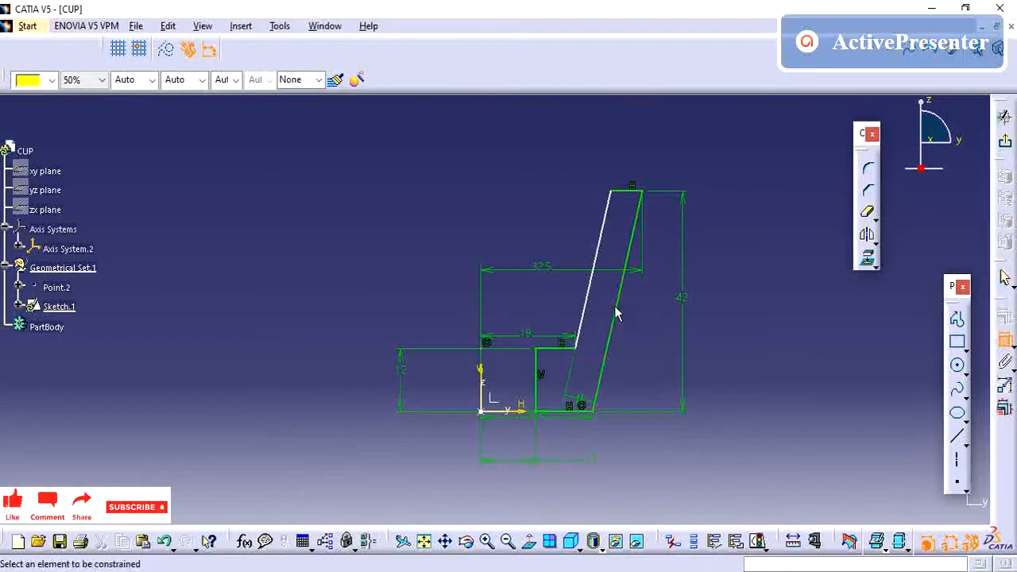
click(619, 308)
click(593, 302)
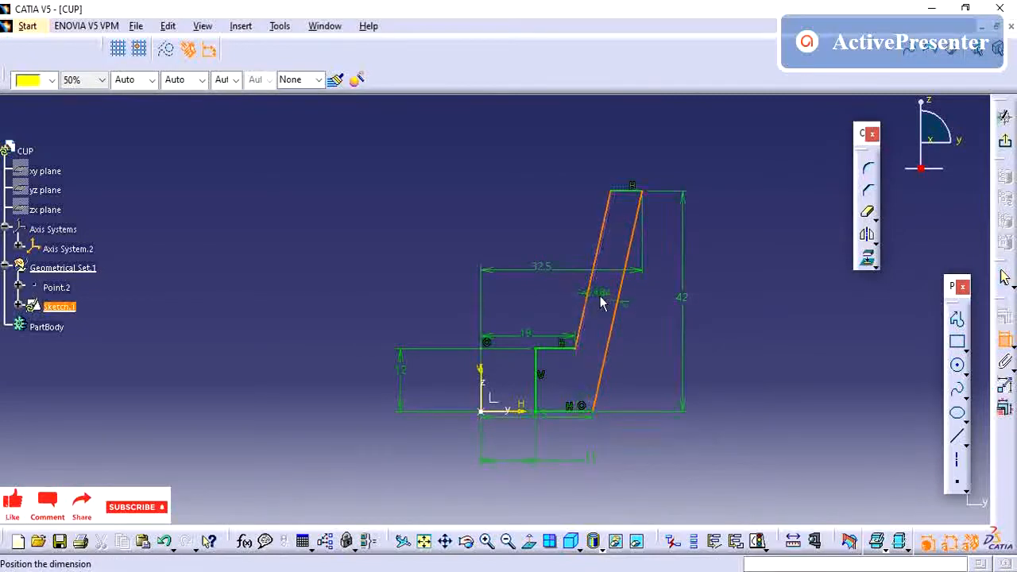
click(675, 135)
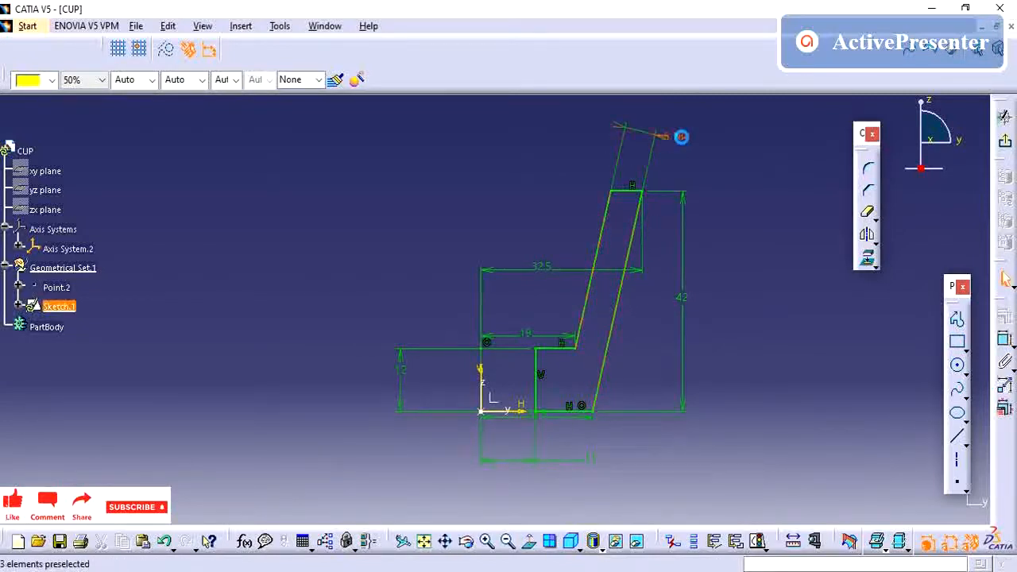
double_click(681, 137)
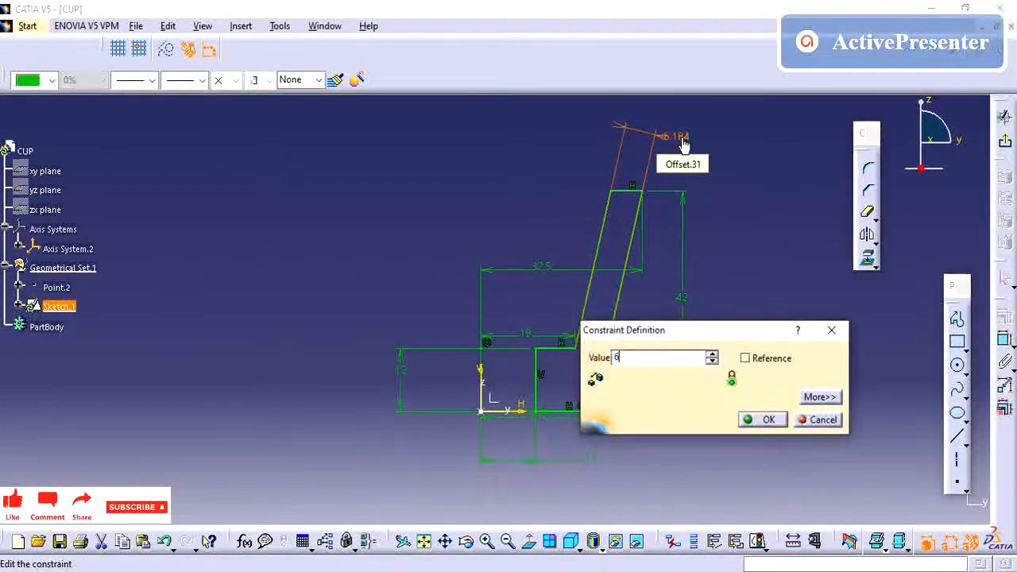
text(6)
key(Return)
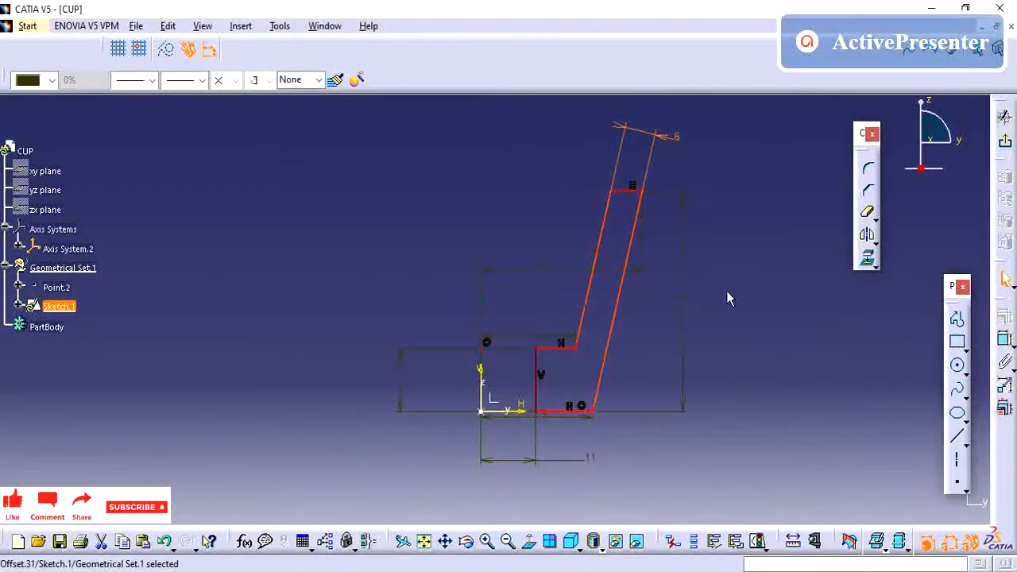
mouse_move(726, 299)
middle_down()
mouse_move(731, 288)
mouse_move(733, 307)
middle_up()
click(733, 307)
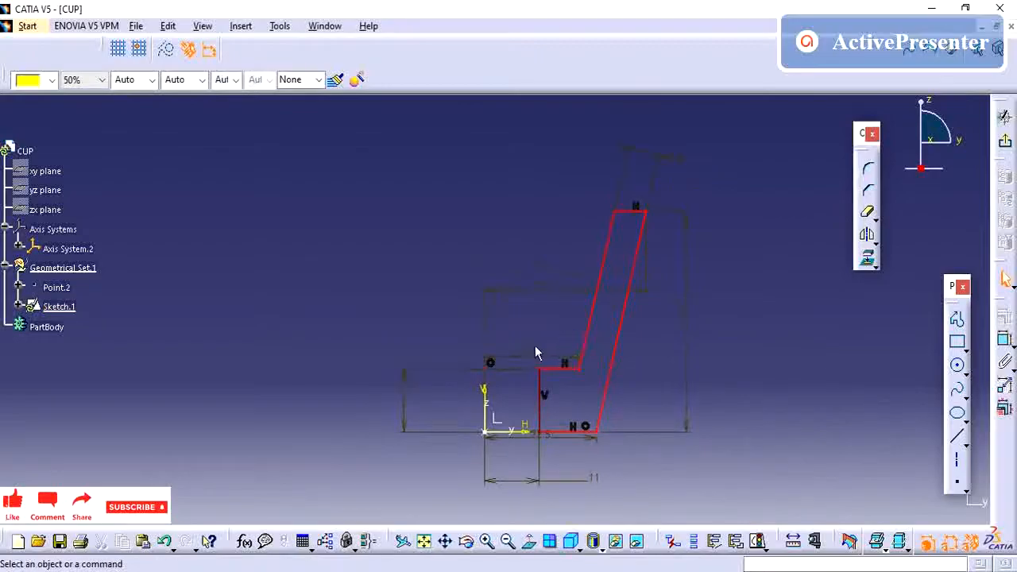
Check the cup's wall thickness in the screw jack drawing and remove the 6 mm dimension between the slanted lines.
key(alt+Tab)
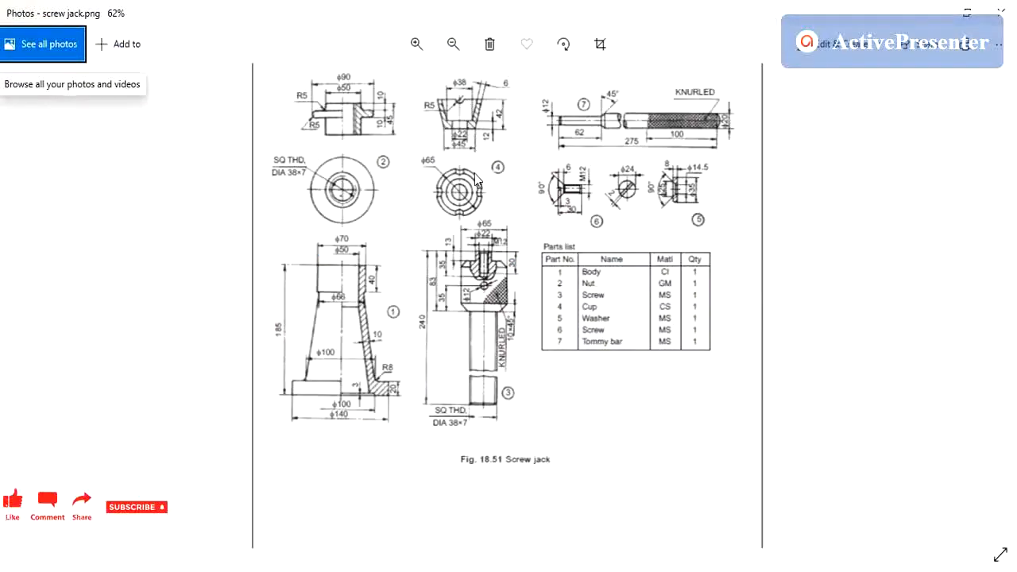
key(alt+Tab)
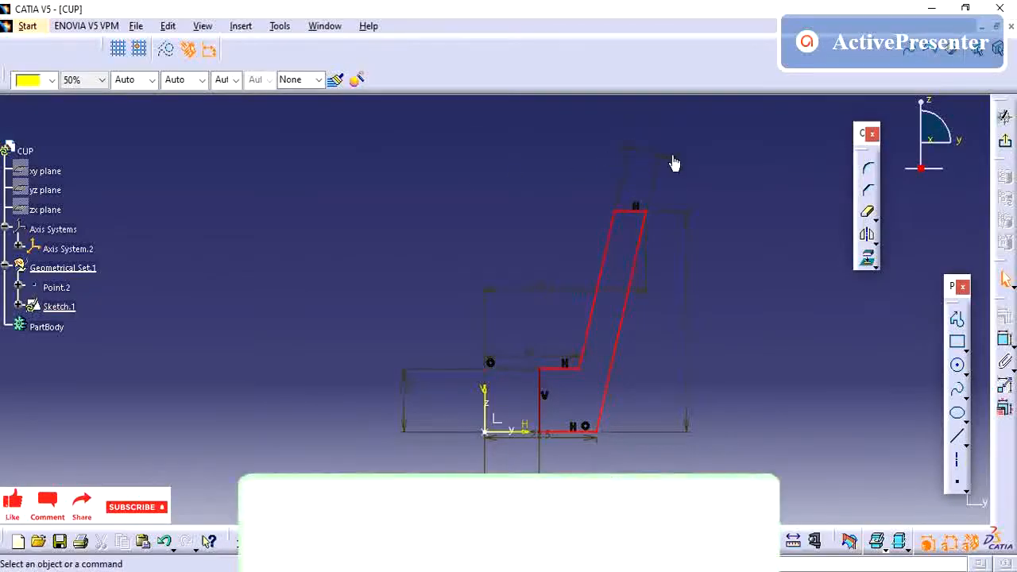
click(671, 161)
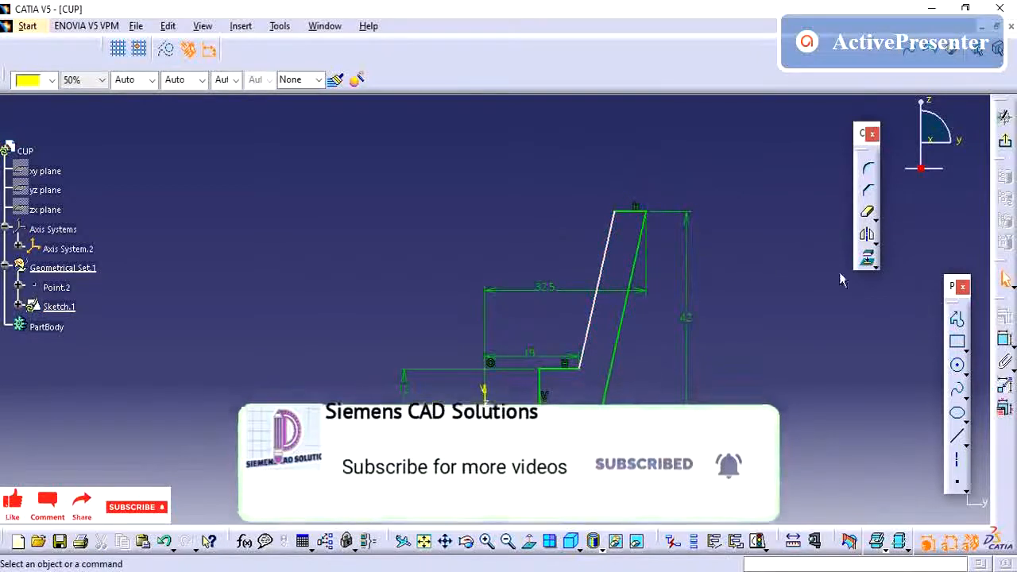
click(1006, 340)
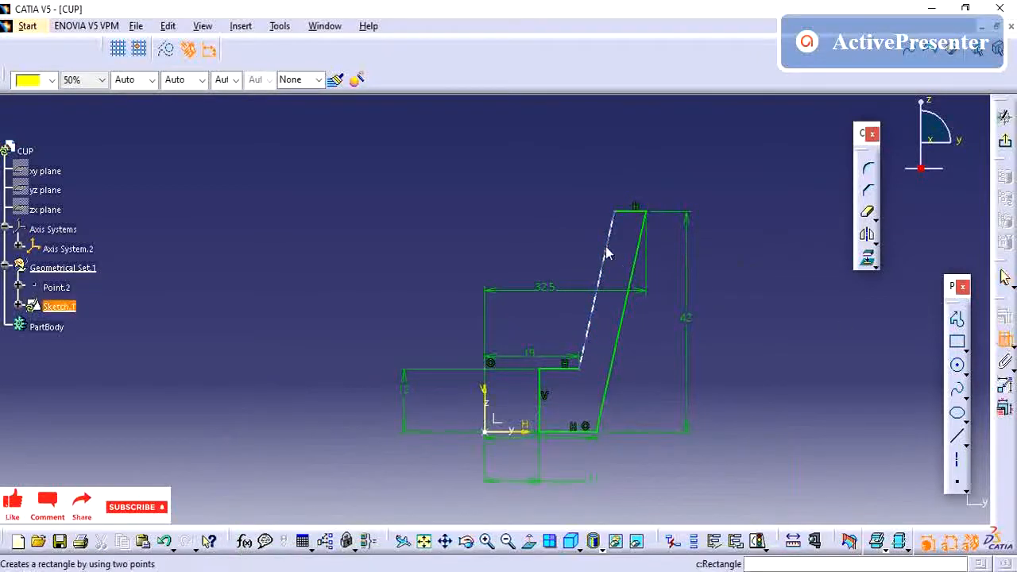
click(614, 219)
click(625, 225)
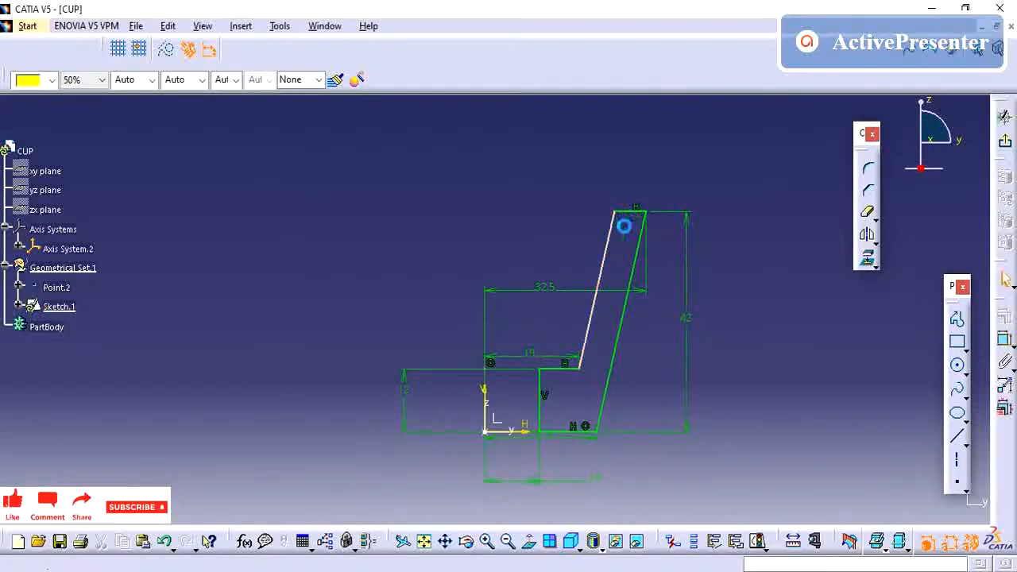
Dimension the length of the short horizontal line at the top of the cup wall and set it to 6 mm.
click(1005, 340)
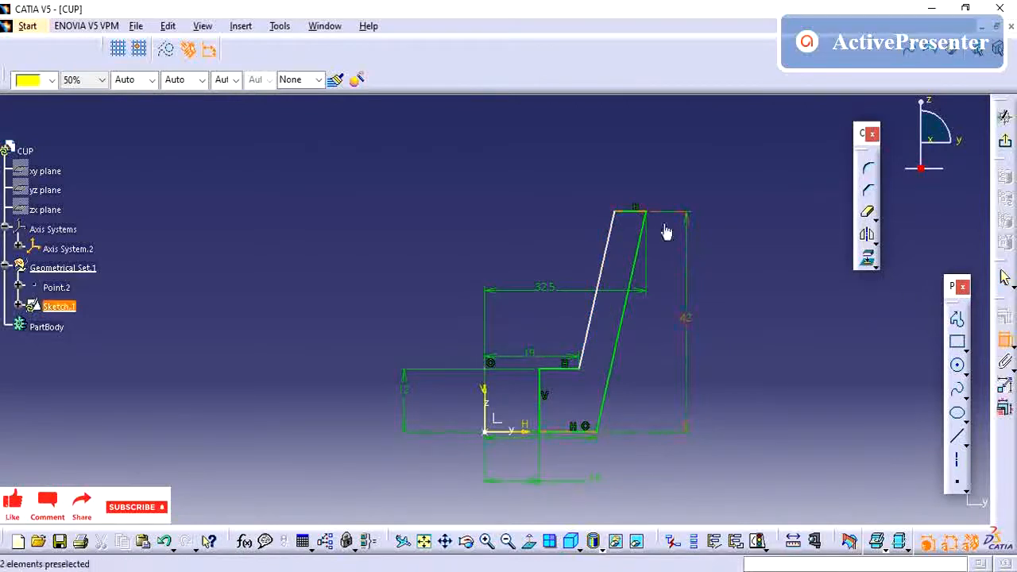
click(631, 213)
click(579, 191)
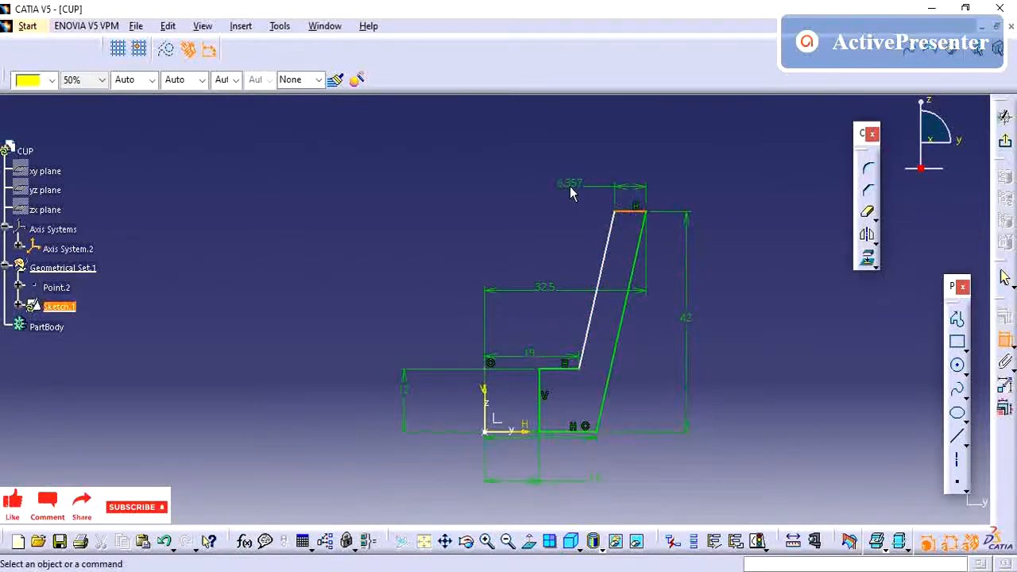
double_click(671, 209)
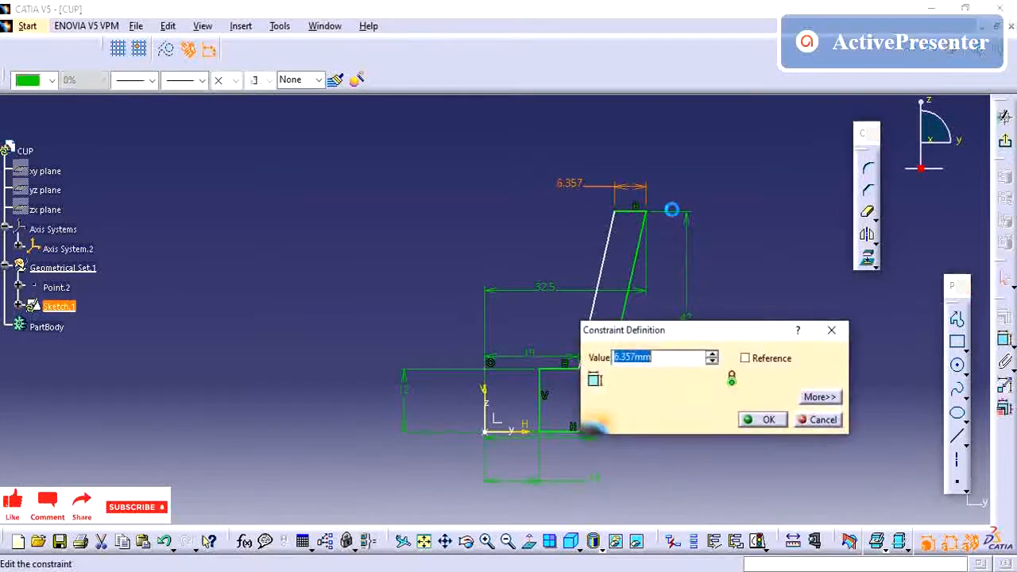
text(6)
key(Return)
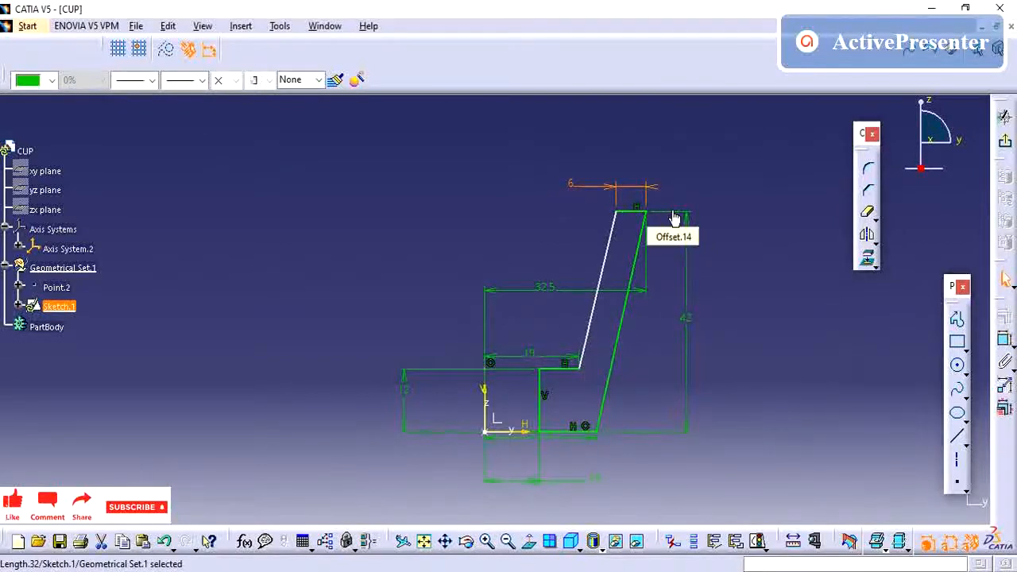
click(792, 218)
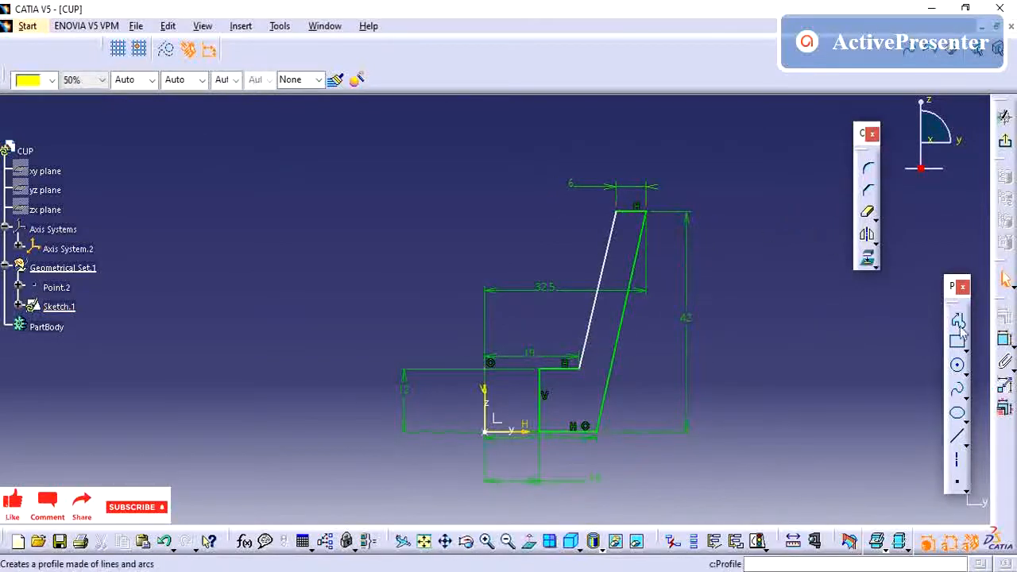
Dimension the inner floor line's length above the profile and select the 19 mm dimension from the vertical axis.
click(1005, 337)
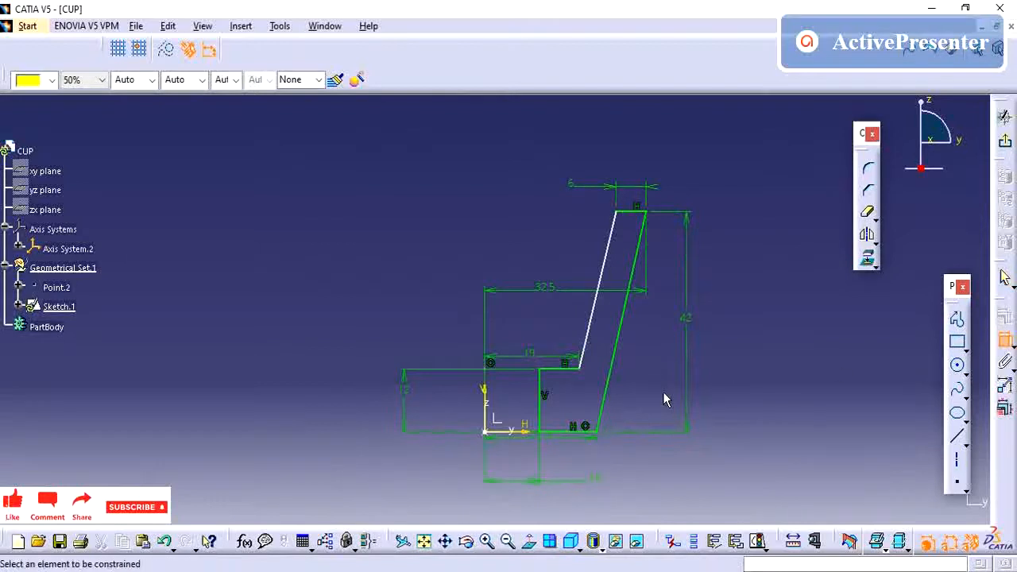
click(568, 372)
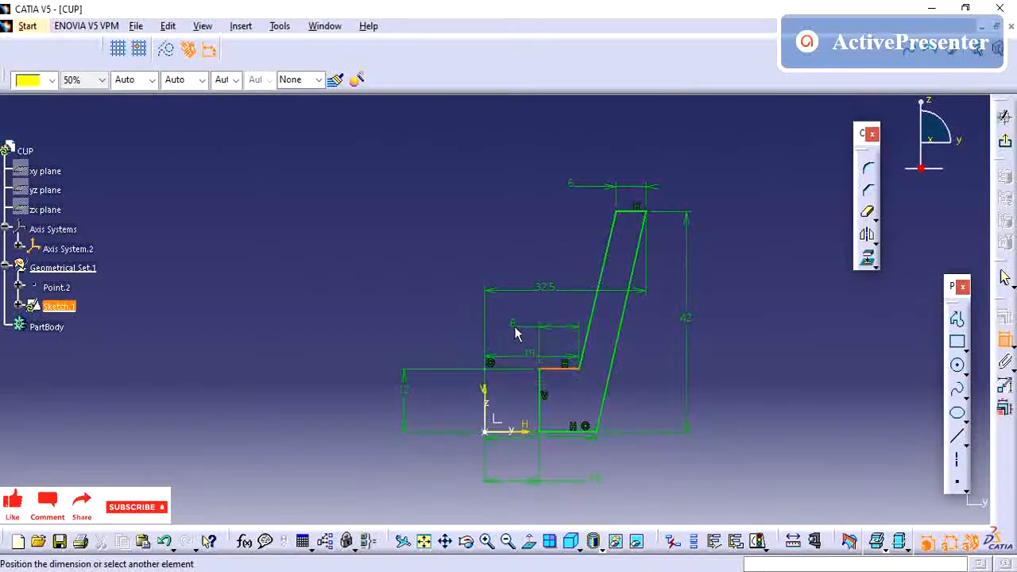
click(514, 329)
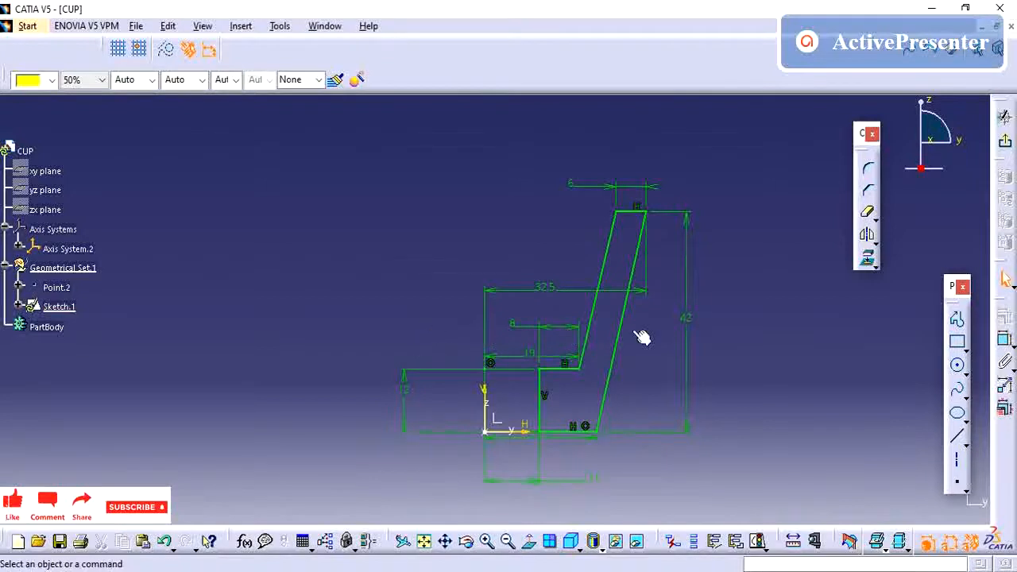
click(517, 359)
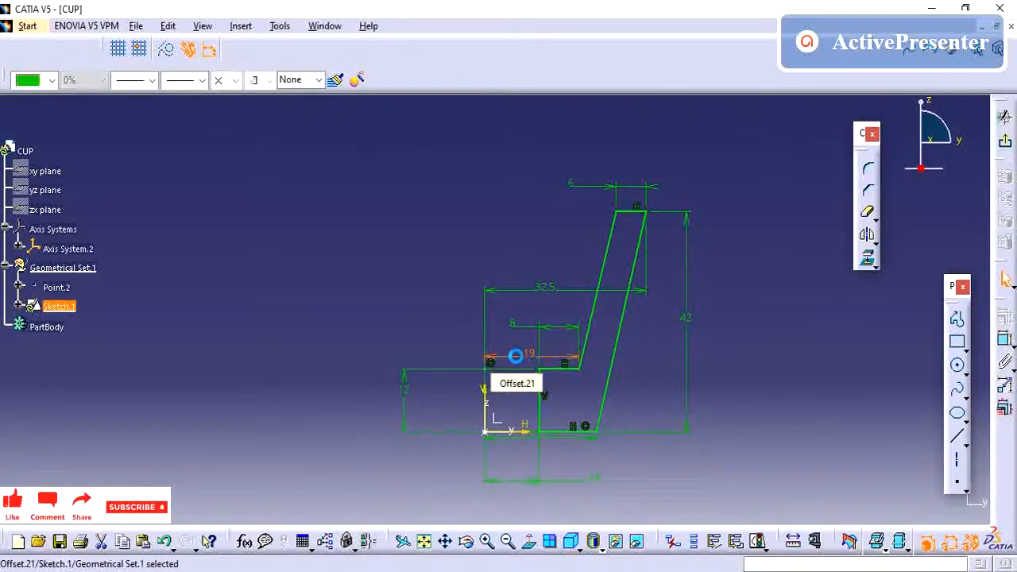